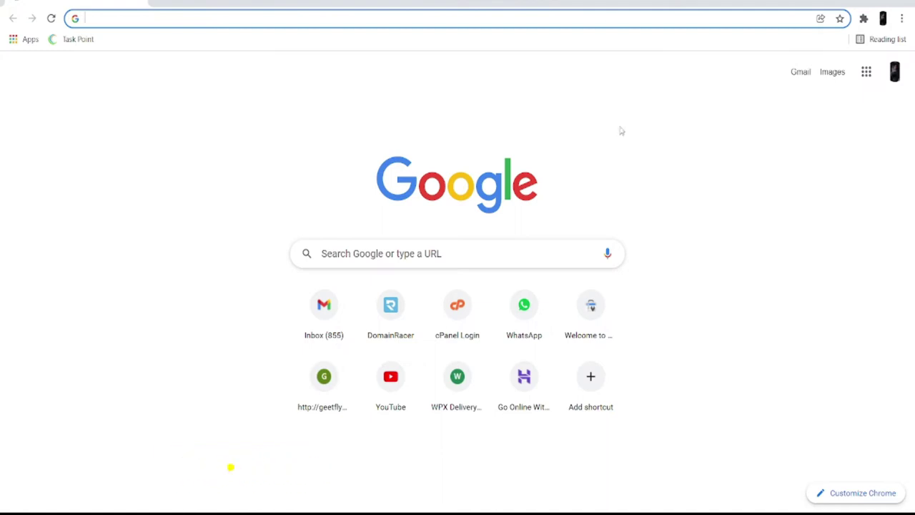
- Open the DomainRacer home page from the new-tab shortcut and browse its hosting banner
left_click(392, 322)
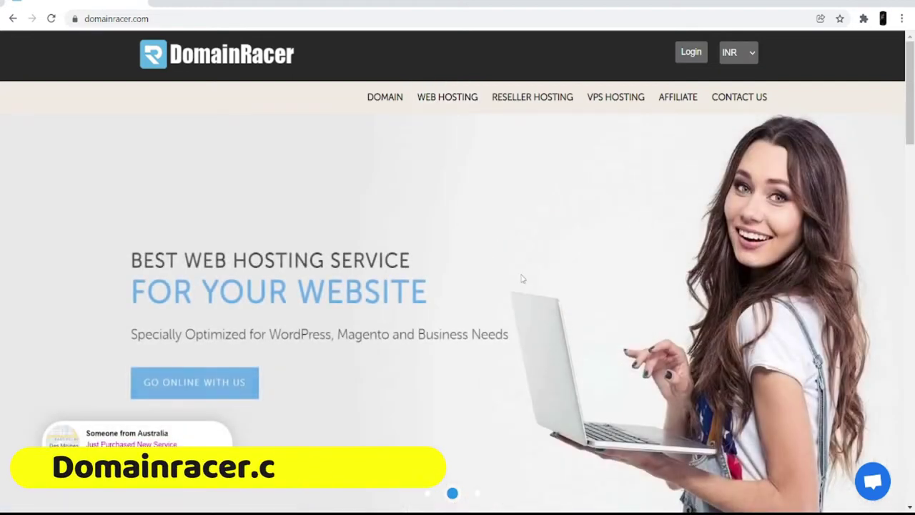
scroll(522, 279, "down", 1)
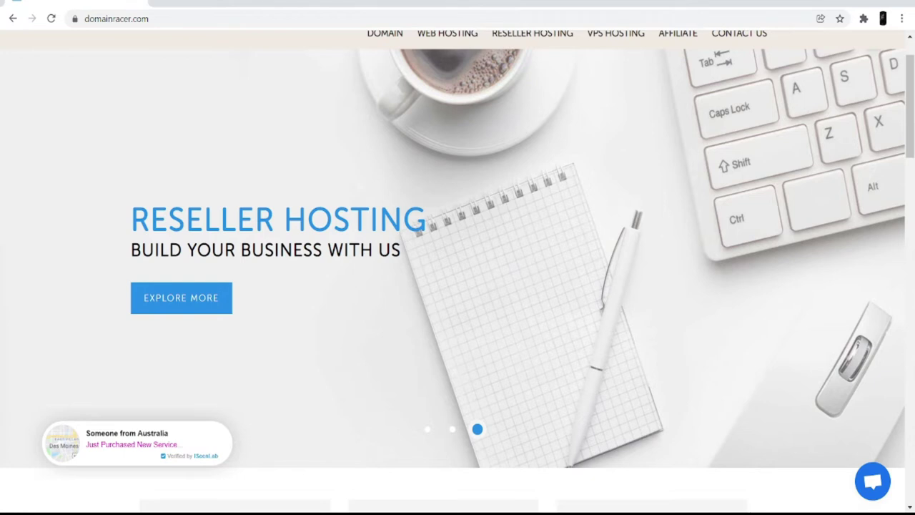
scroll(393, 105, "up", 1)
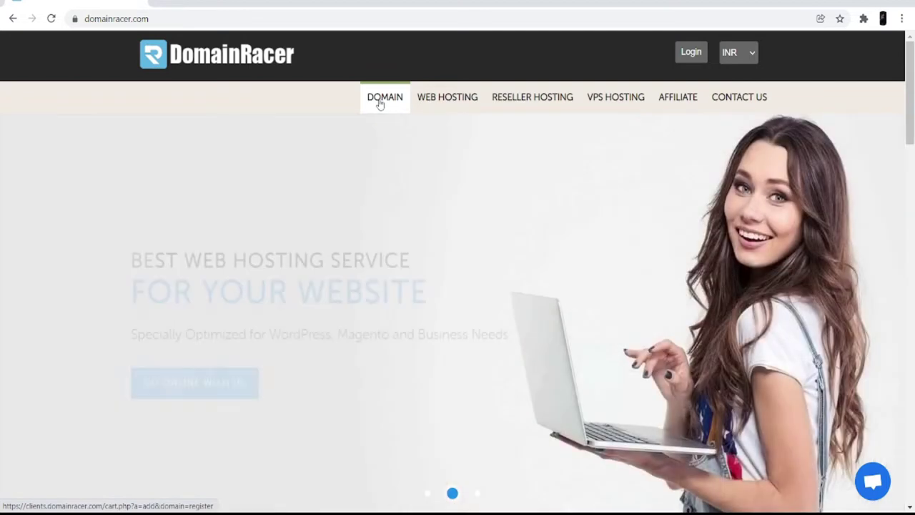
- Search DomainRacer's Register Domain page for 'my sports'
left_click(380, 105)
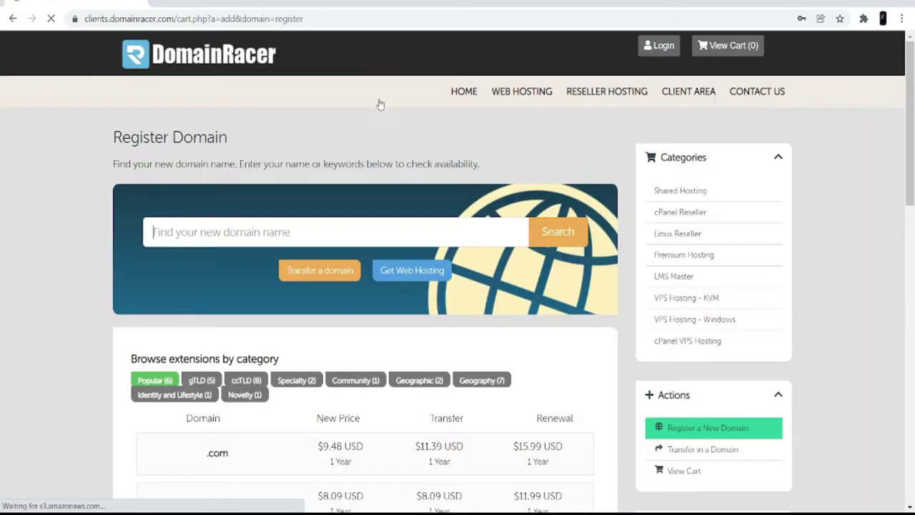
left_click(262, 239)
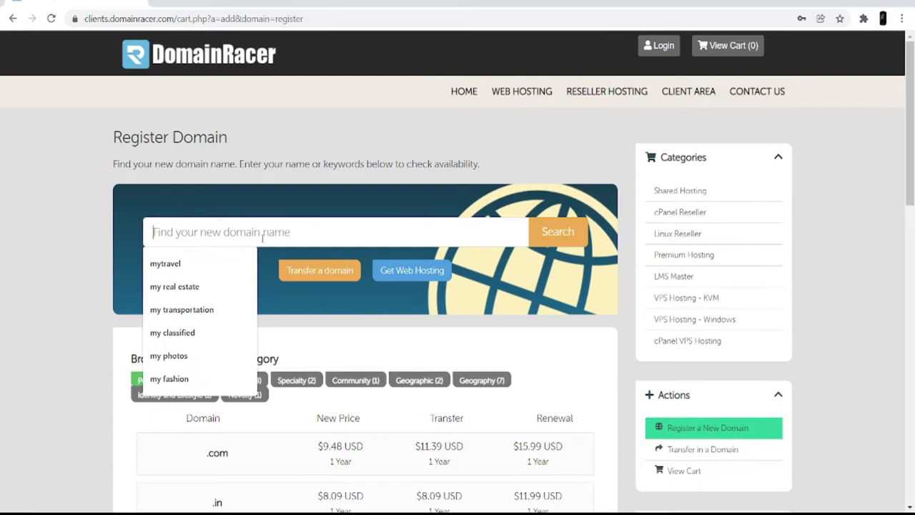
type("my")
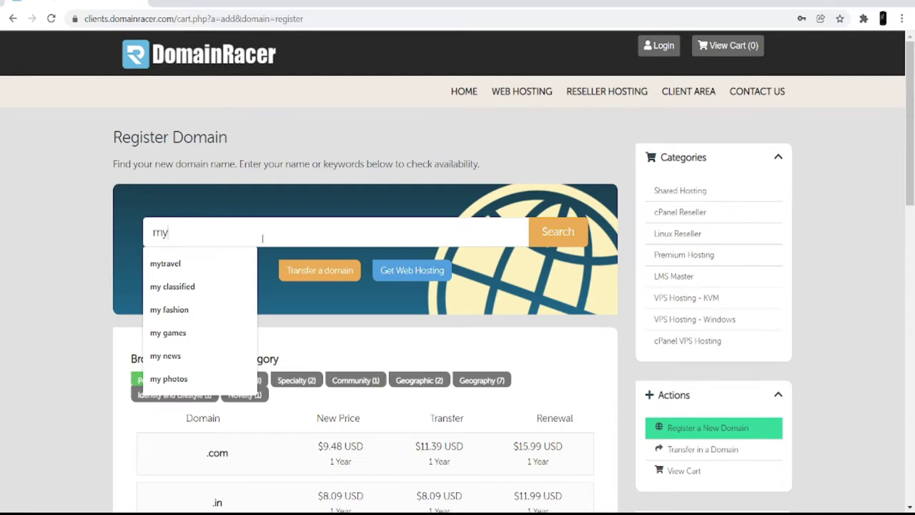
type(" sports")
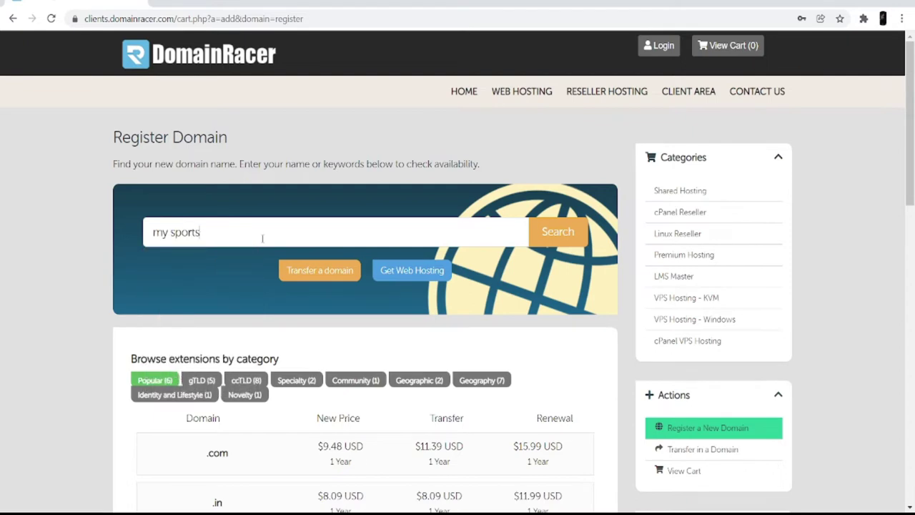
key("Return")
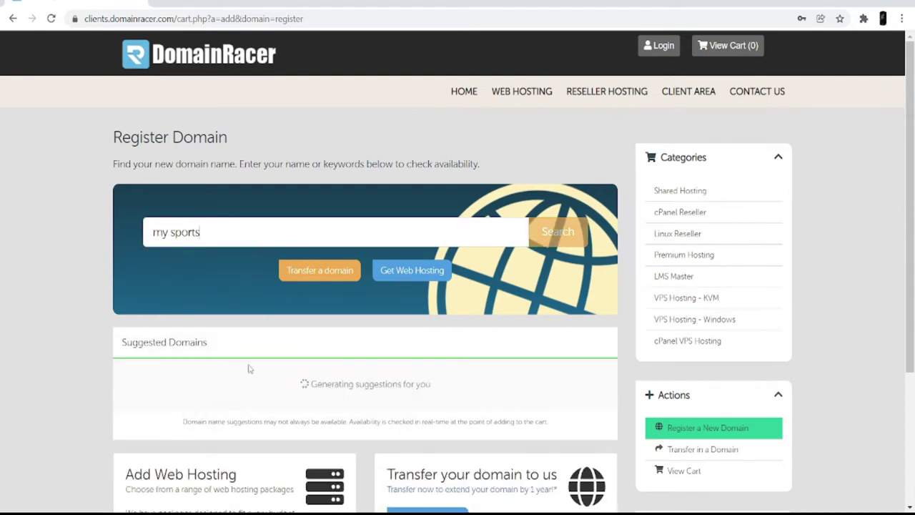
- Review the suggested domains my-sports-live.com, mysportslive.org and myfantasysportslive.com
scroll(297, 384, "down", 3)
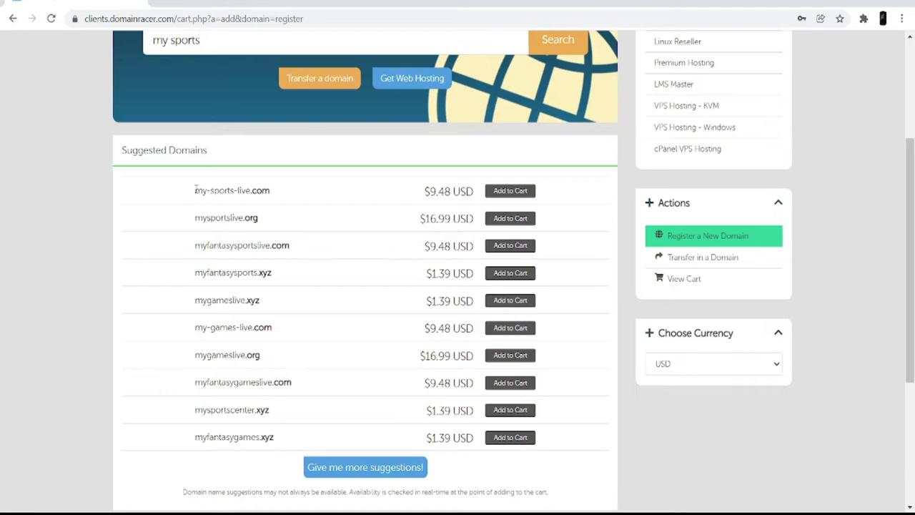
left_click_drag(197, 190, 205, 191)
left_click_drag(204, 191, 270, 191)
left_click_drag(194, 218, 259, 218)
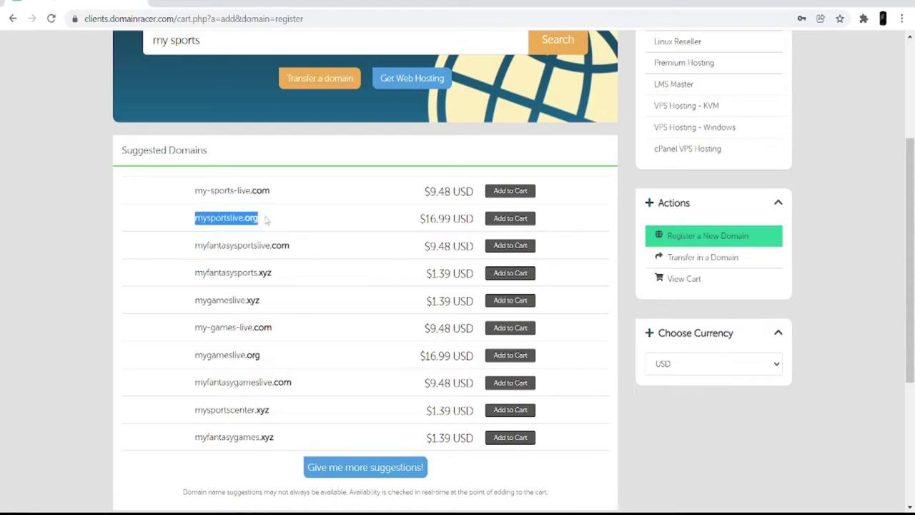
left_click_drag(195, 246, 300, 246)
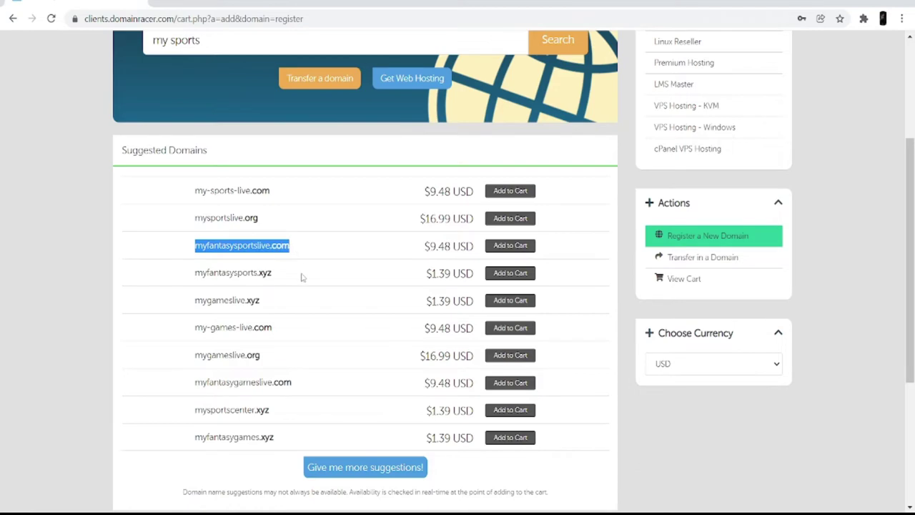
scroll(302, 277, "up", 2)
- Add myfantasysportslive.com to the DomainRacer cart
left_click(309, 317)
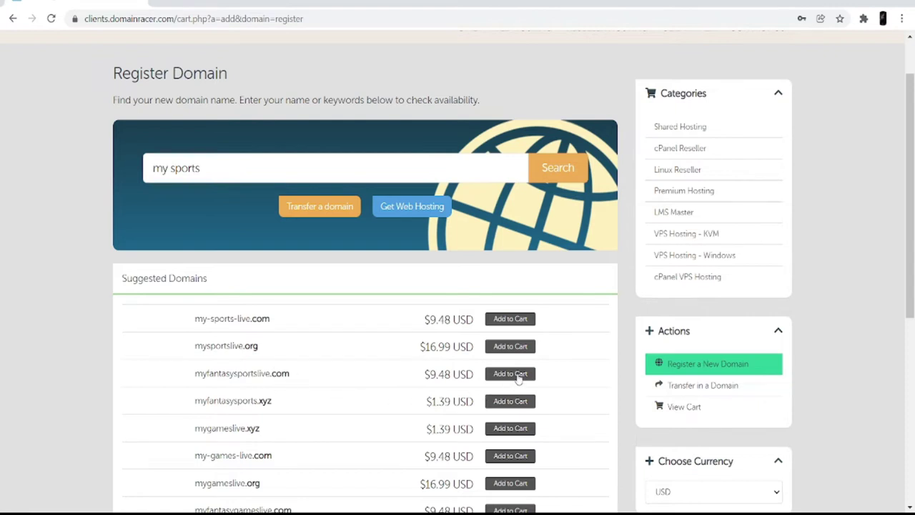
left_click(509, 373)
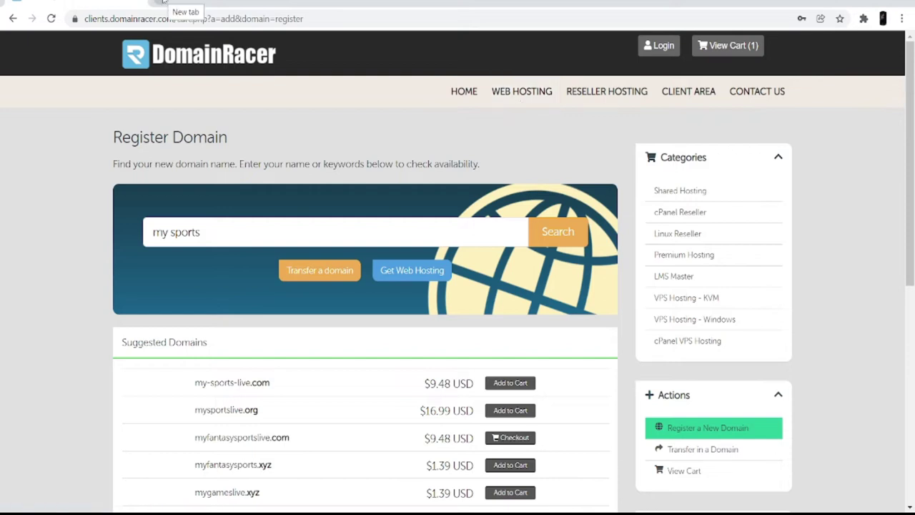
left_click(160, 2)
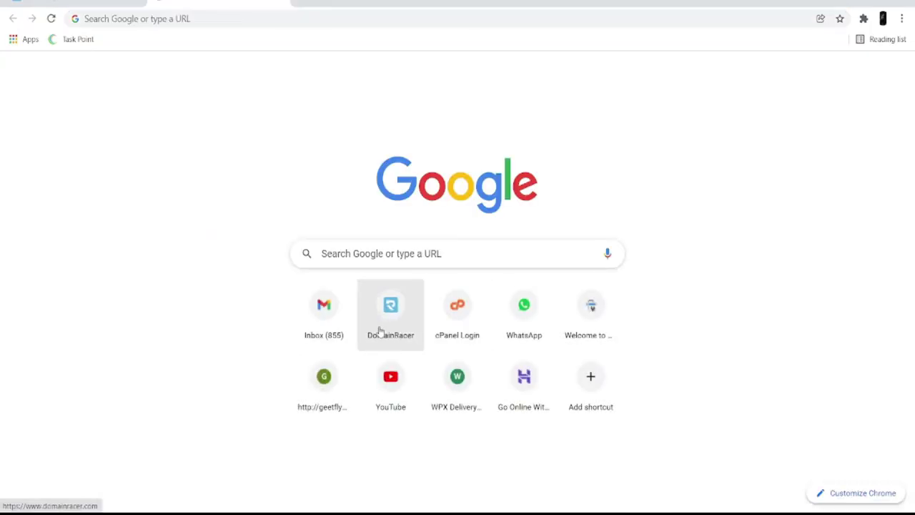
- Sign in to the DomainRacer client area with the saved credentials
left_click(379, 326)
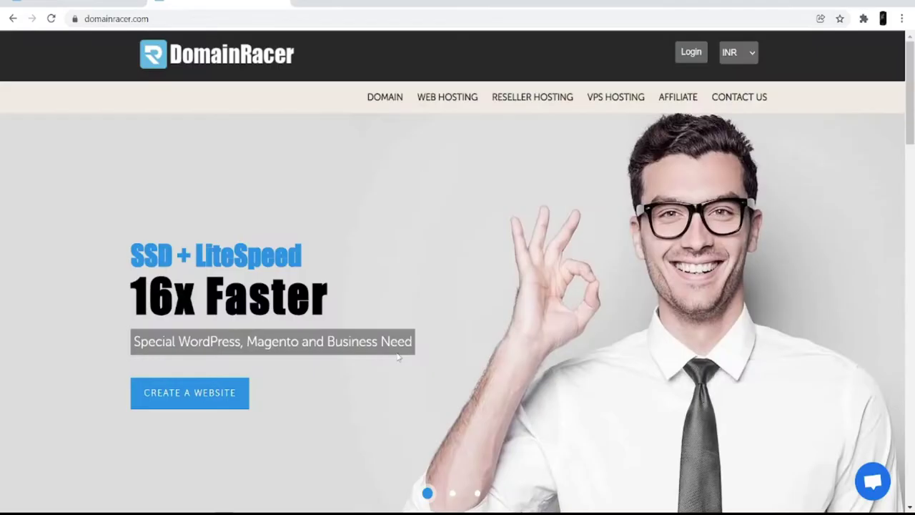
left_click(690, 59)
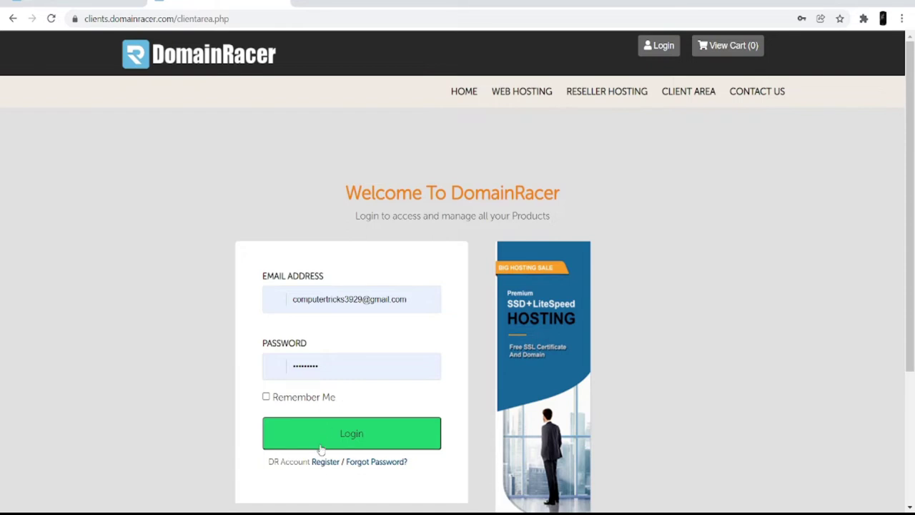
left_click(344, 443)
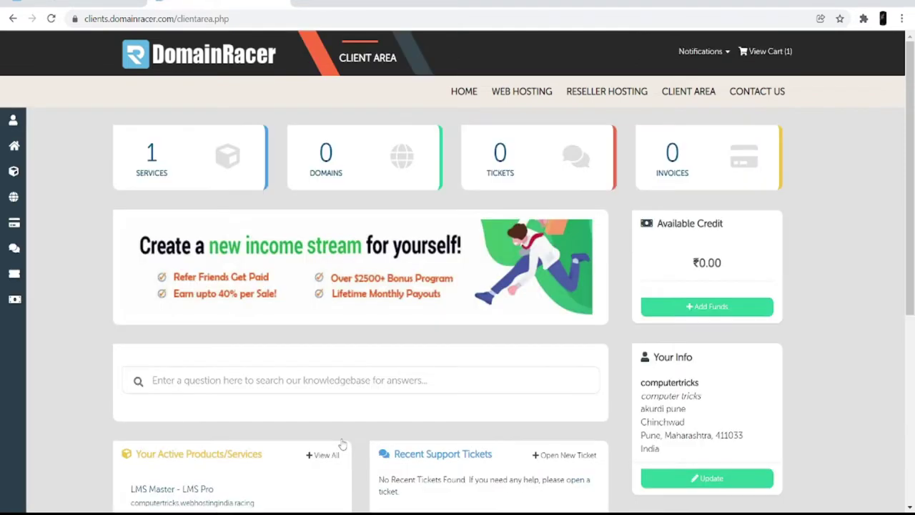
scroll(315, 432, "down", 1)
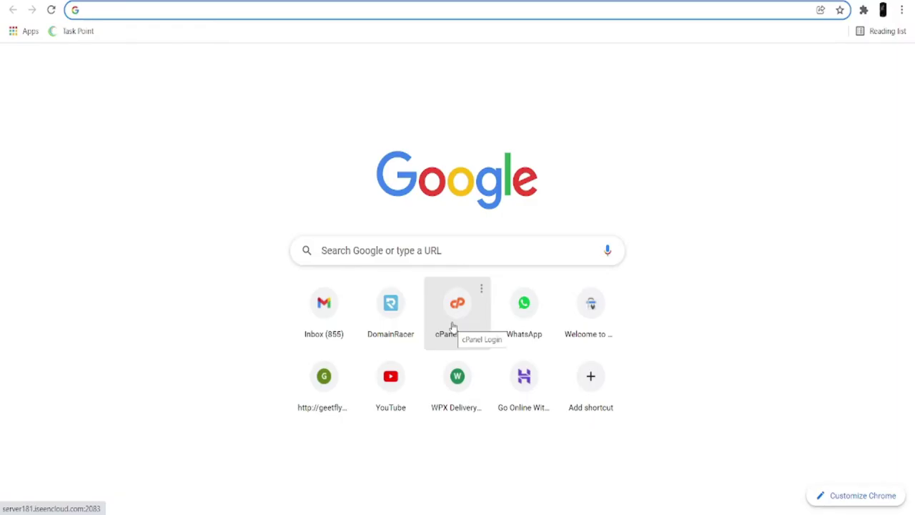
- Log in to cPanel and launch WordPress Manager by Domainracer from the Software section
left_click(452, 326)
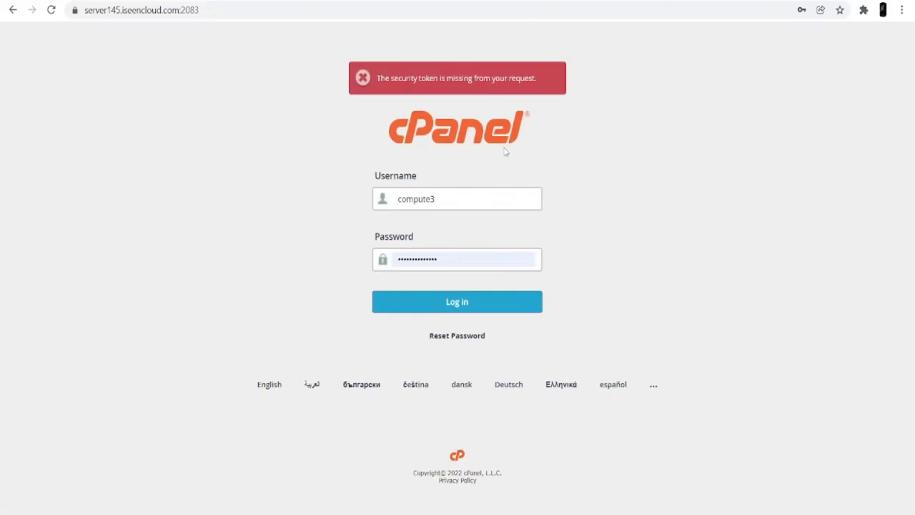
left_click(469, 303)
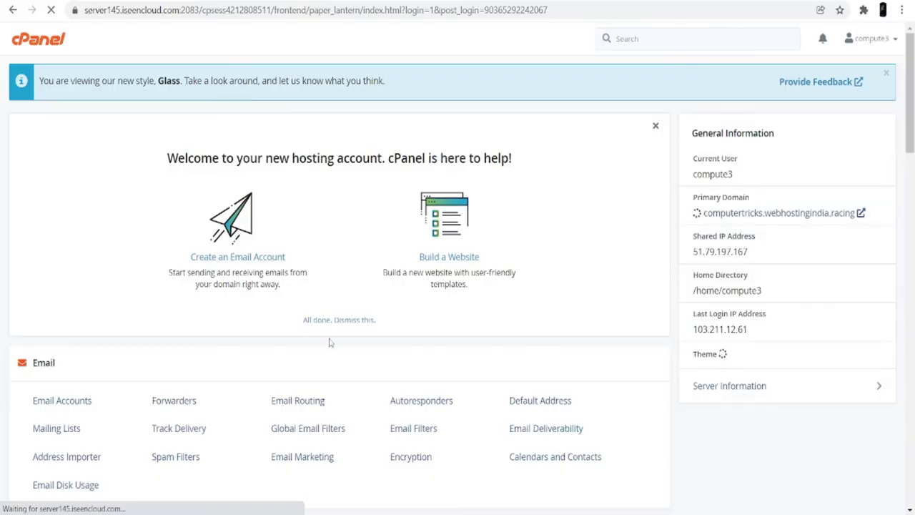
middle_click(329, 336)
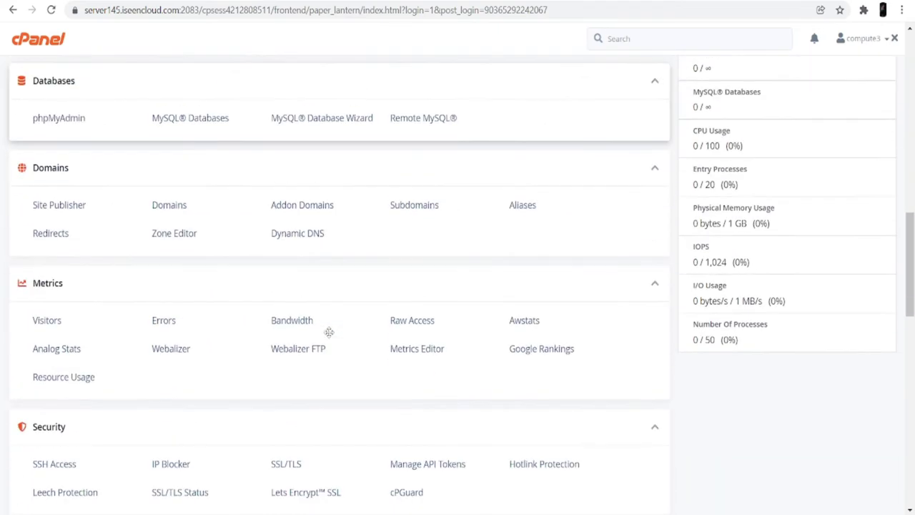
middle_click(44, 278)
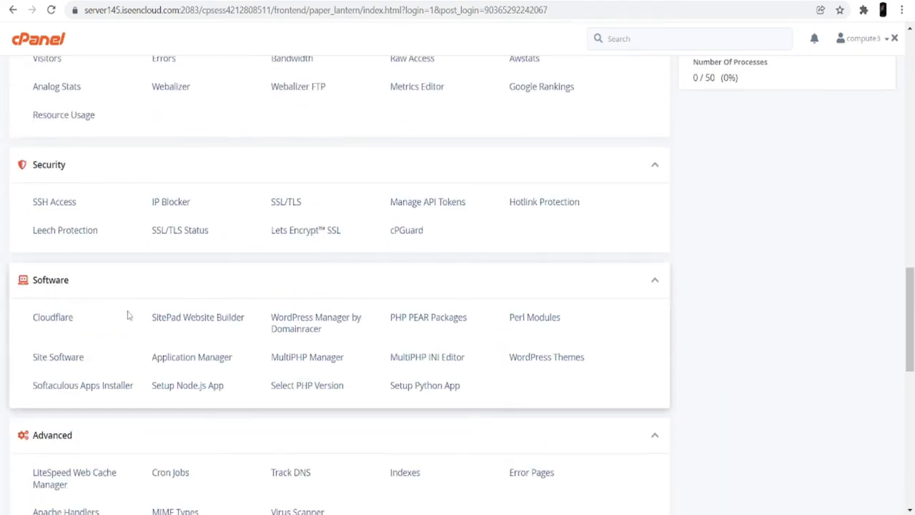
left_click(316, 327)
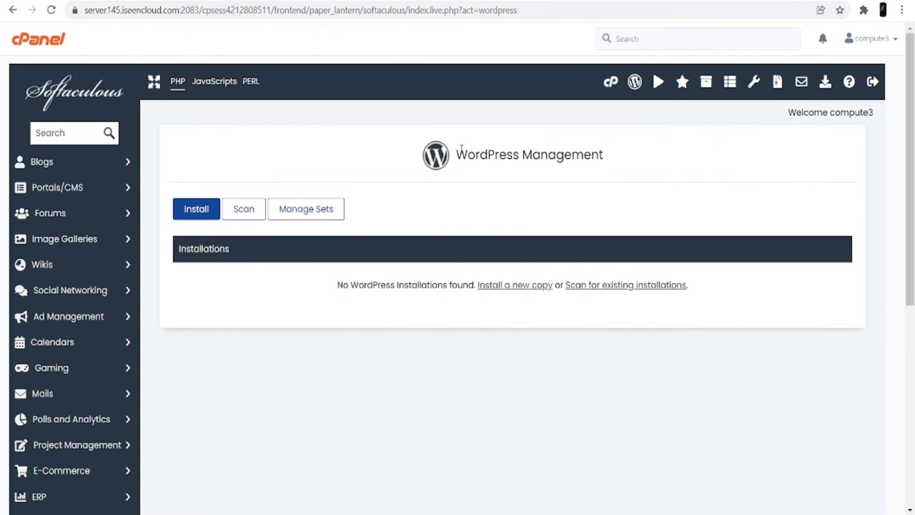
- Start a new WordPress installation from the Softaculous WordPress Management page
left_click_drag(454, 154, 612, 169)
left_click(526, 198)
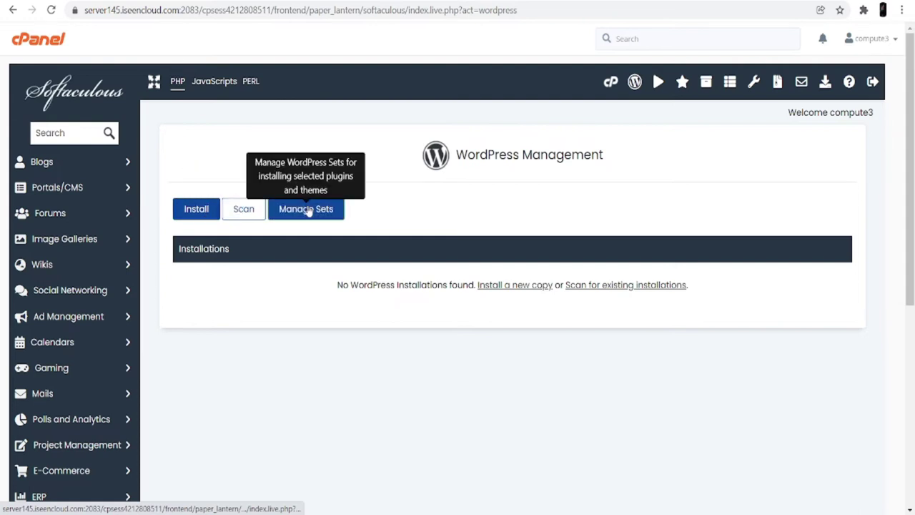
left_click(193, 211)
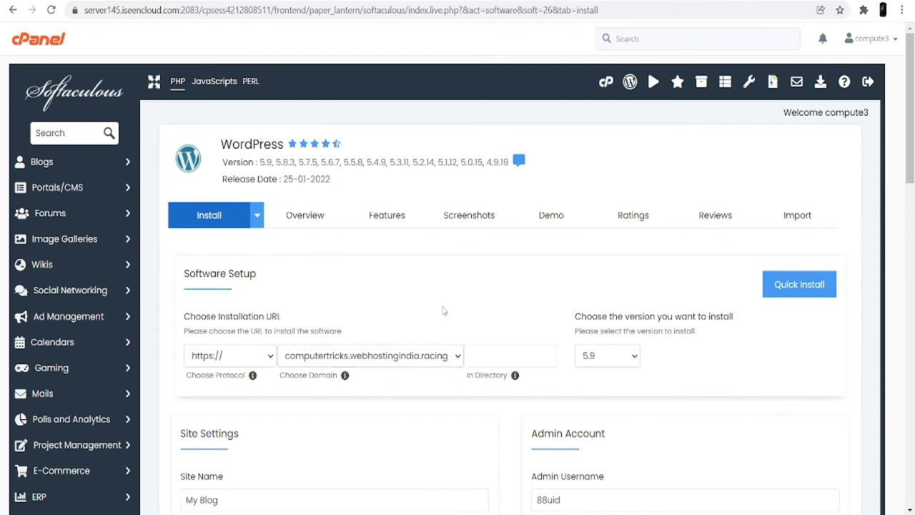
- Keep WordPress version 5.9 selected in the install form
left_click(630, 363)
left_click(633, 357)
left_click(632, 353)
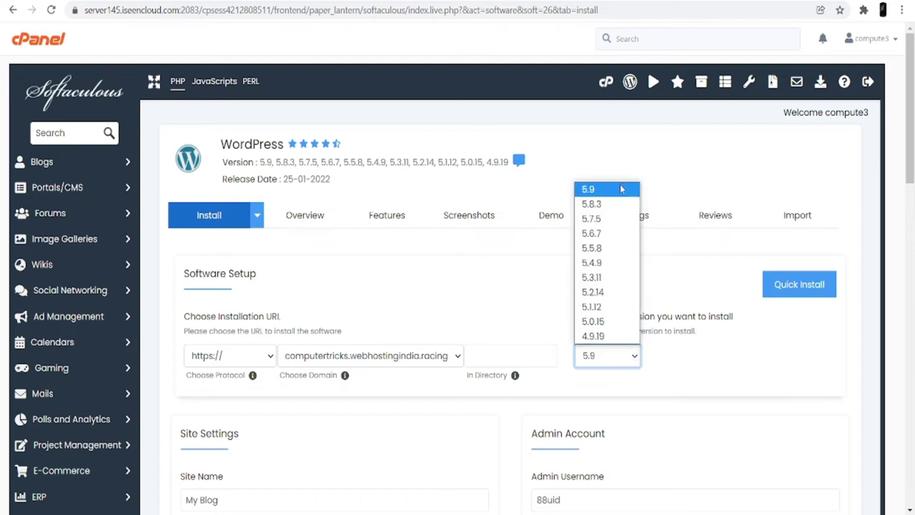
left_click(621, 188)
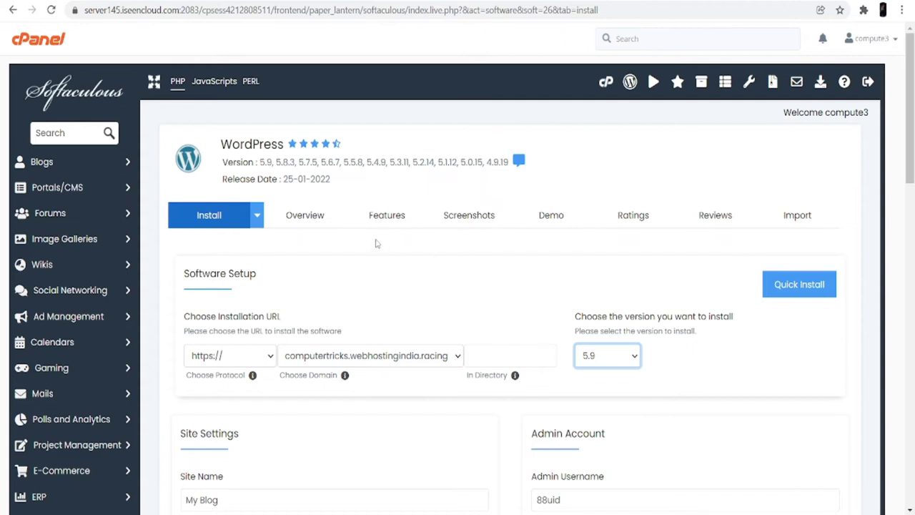
scroll(377, 243, "down", 2)
scroll(377, 243, "down", 2)
- Set the site name to 'my sports' and description to 'hey this is my sport blog'
left_click(243, 237)
left_click_drag(236, 237, 175, 237)
key("BackSpace")
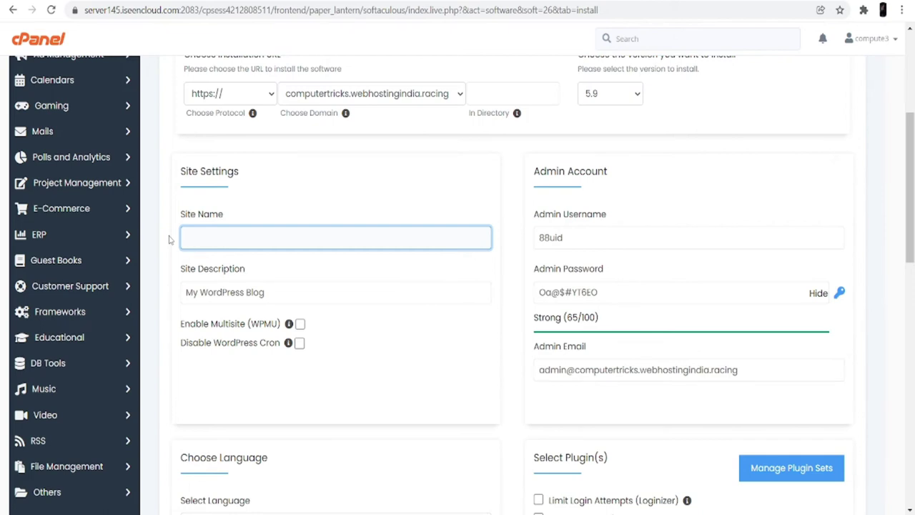
type("my sports")
left_click(269, 297)
key("ctrl+a")
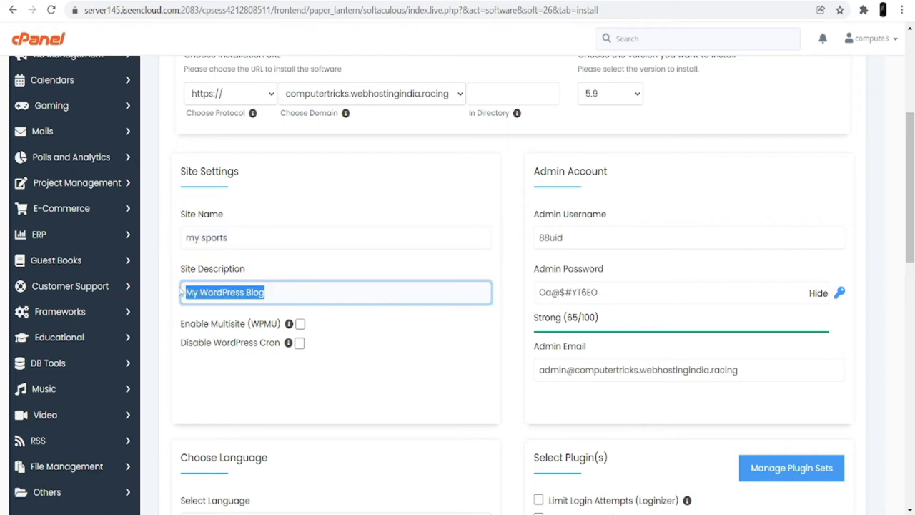
key("BackSpace")
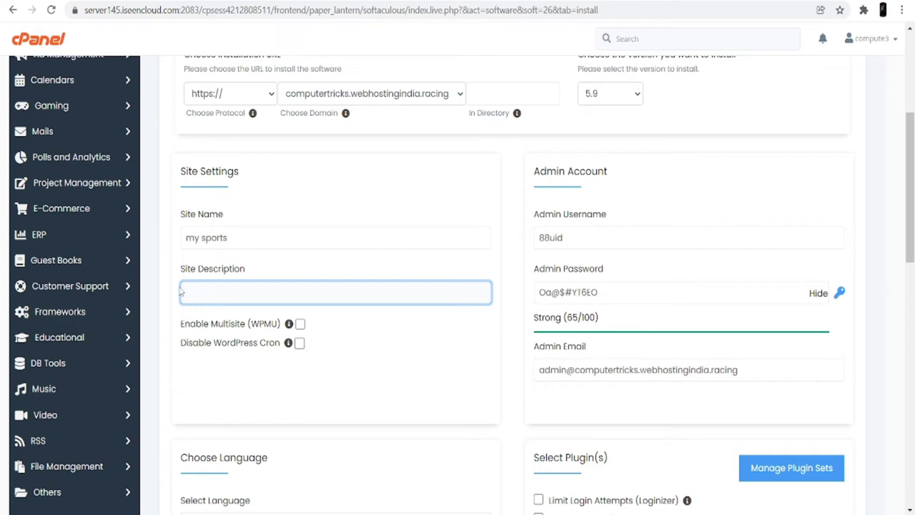
type("he")
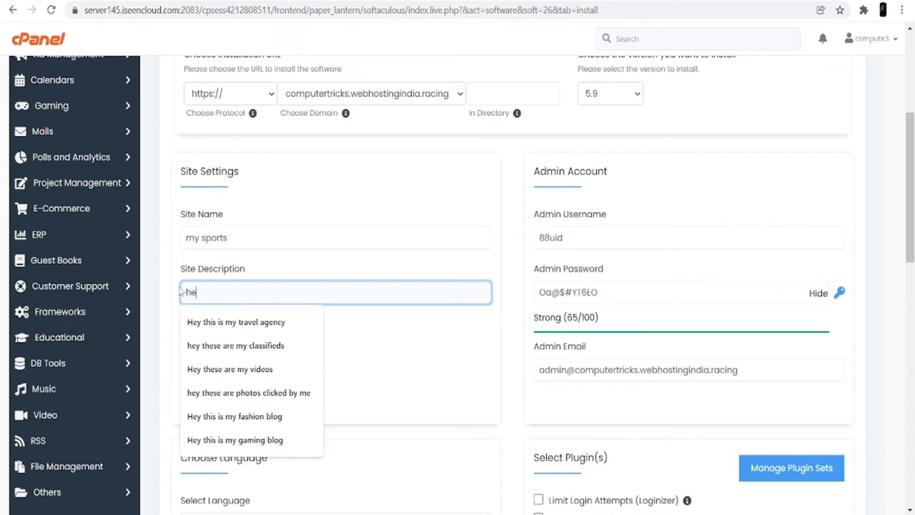
type("y this is my sport blog")
- Change the admin username to 'admin' and replace the generated admin password
left_click(579, 231)
key("ctrl+a")
key("BackSpace")
type("admin")
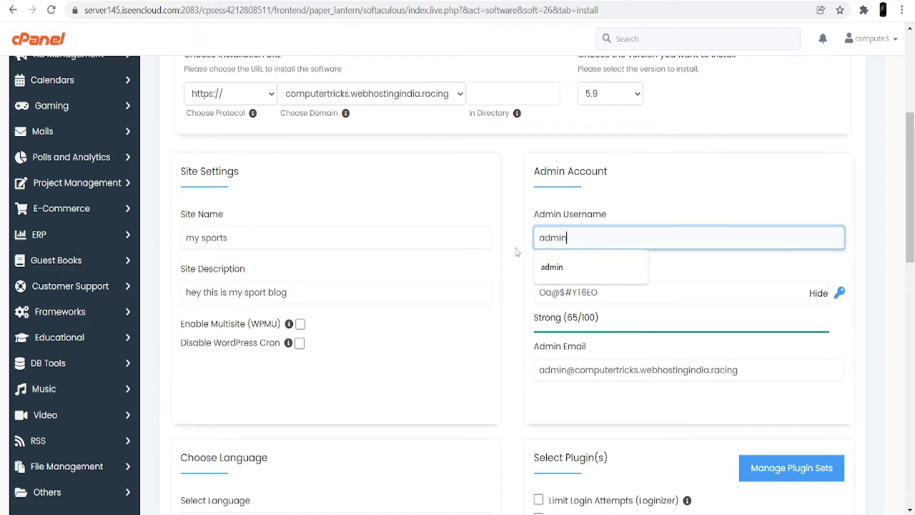
left_click_drag(597, 293, 529, 300)
key("BackSpace")
type("admin")
scroll(429, 215, "down", 4)
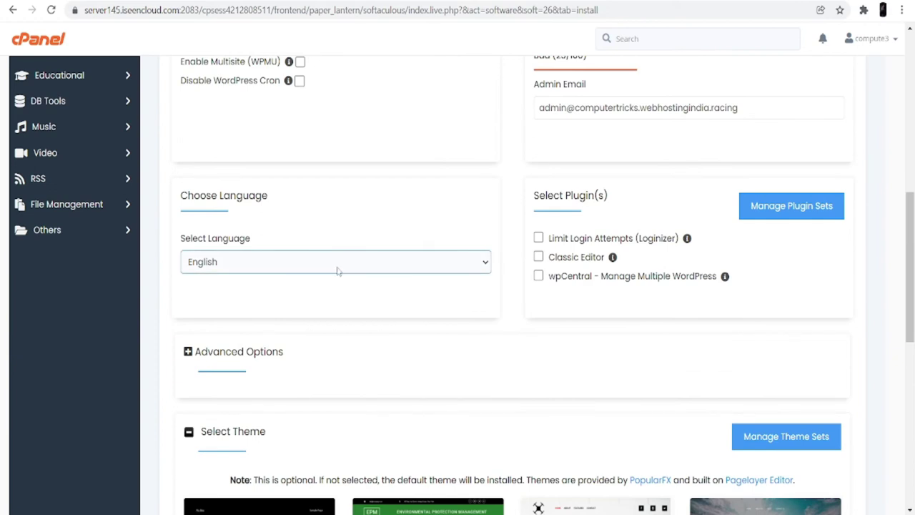
- Open the full Softaculous theme gallery from the Select Theme section
scroll(343, 275, "down", 4)
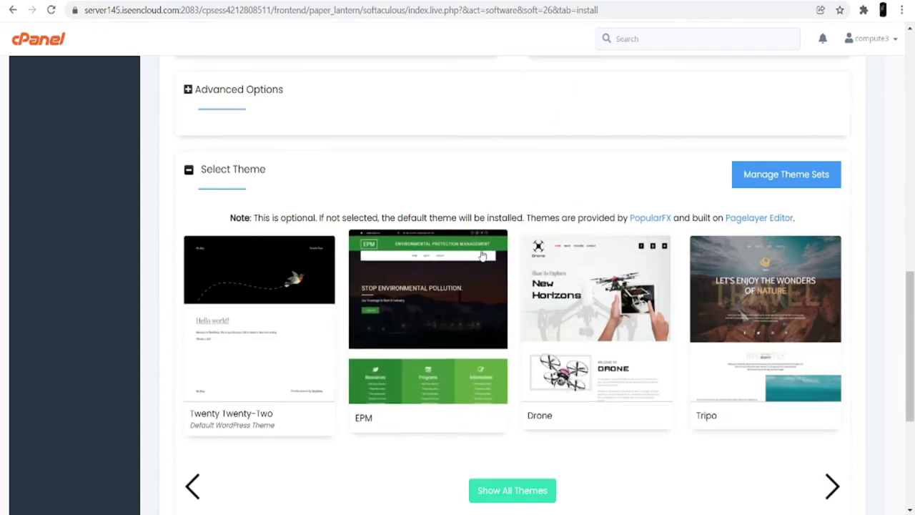
scroll(479, 264, "down", 2)
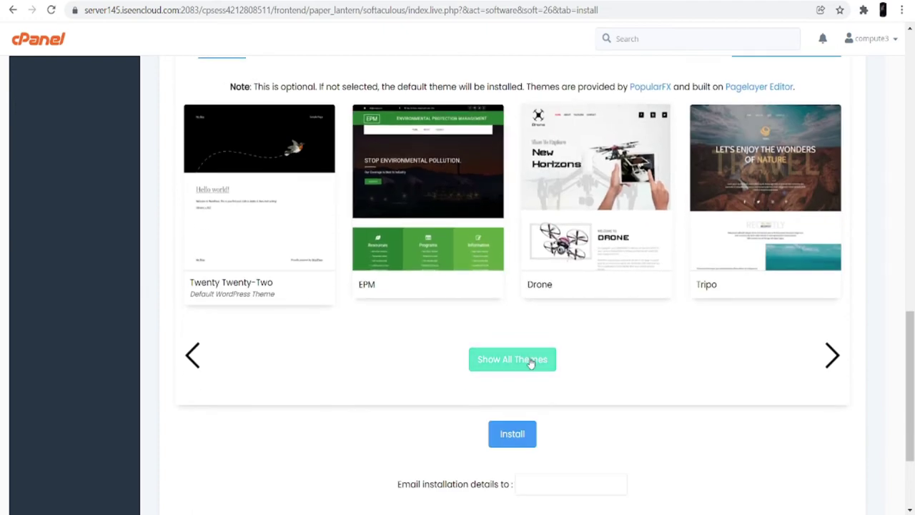
left_click(536, 366)
scroll(493, 123, "up", 10)
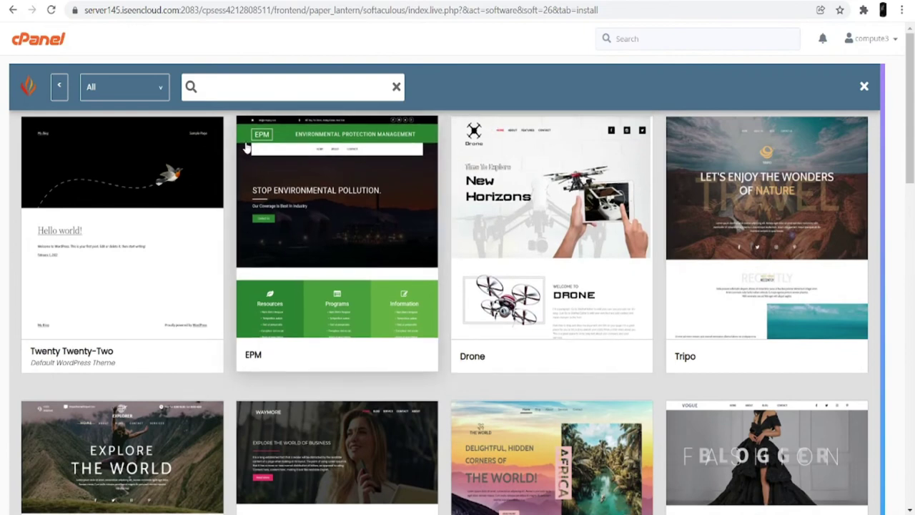
- Search the theme gallery for 'sport' and filter to the Sports category
left_click(240, 88)
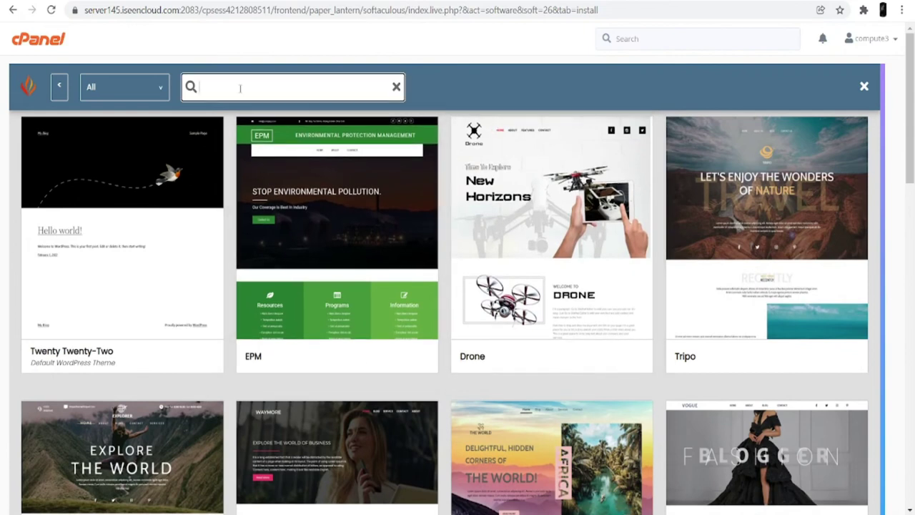
type("sp")
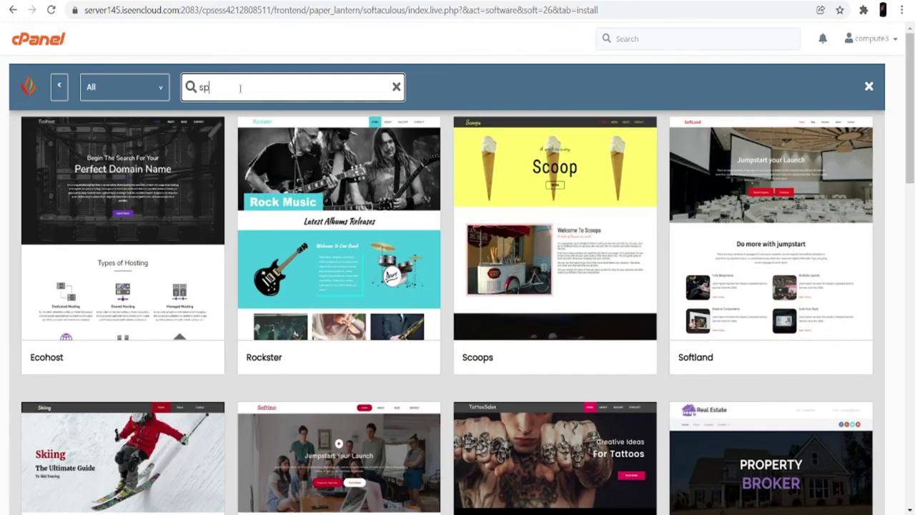
type("ort")
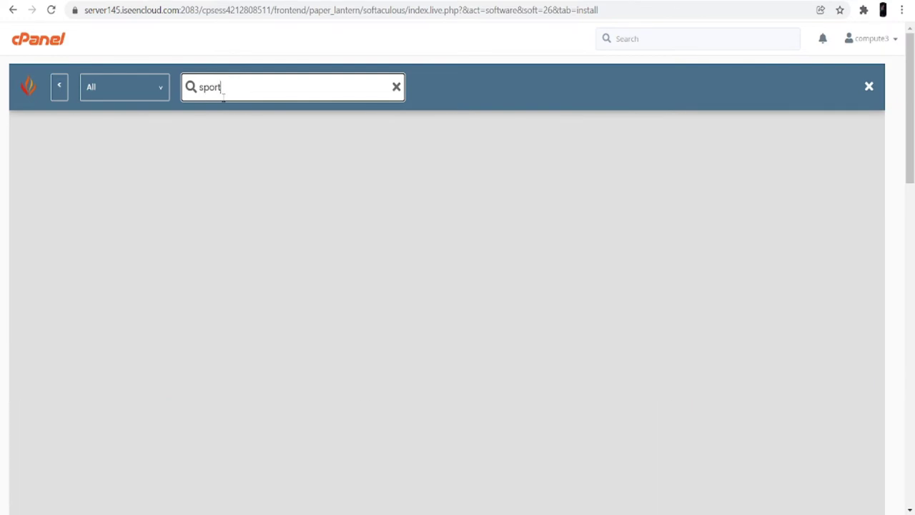
key("shift+Tab")
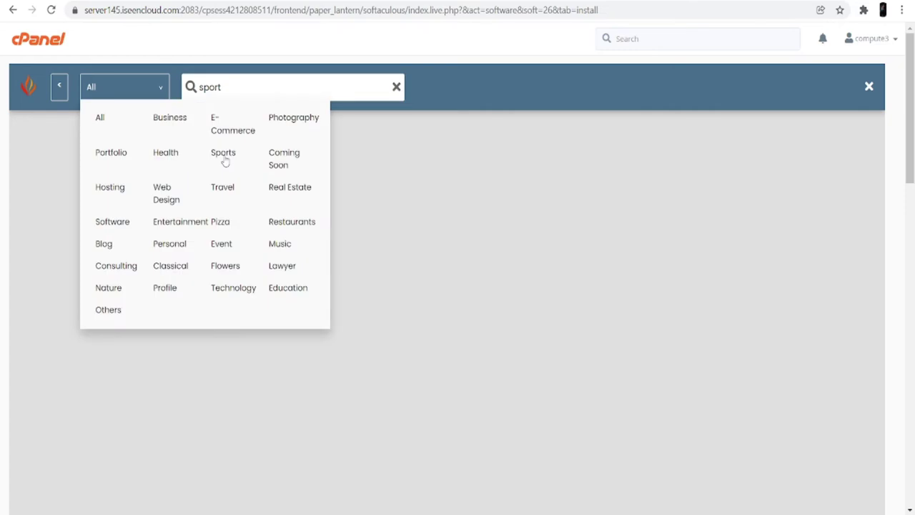
left_click(224, 158)
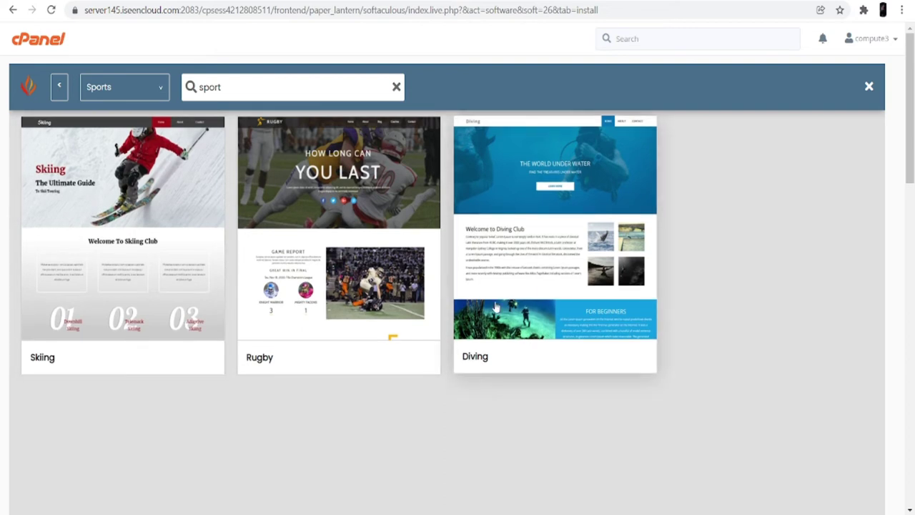
- Open the Rugby theme's details and scroll through its page previews
left_click(321, 314)
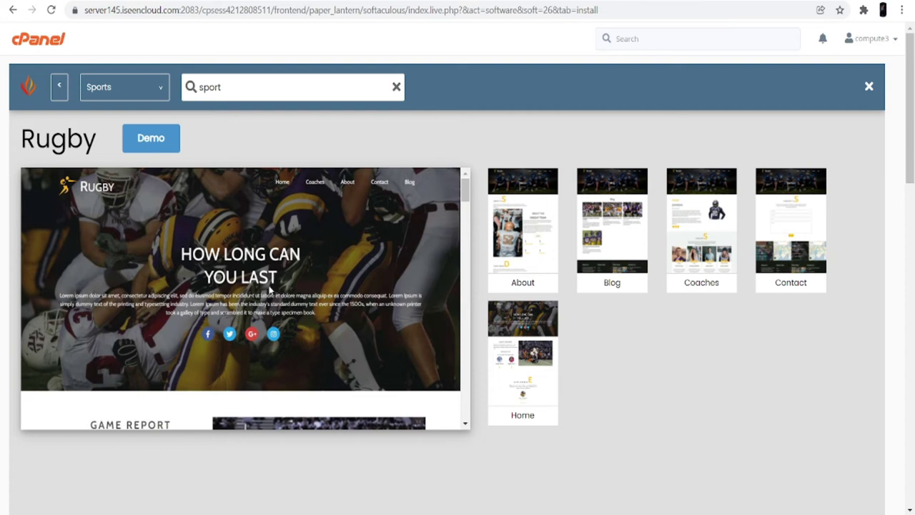
scroll(269, 289, "down", 8)
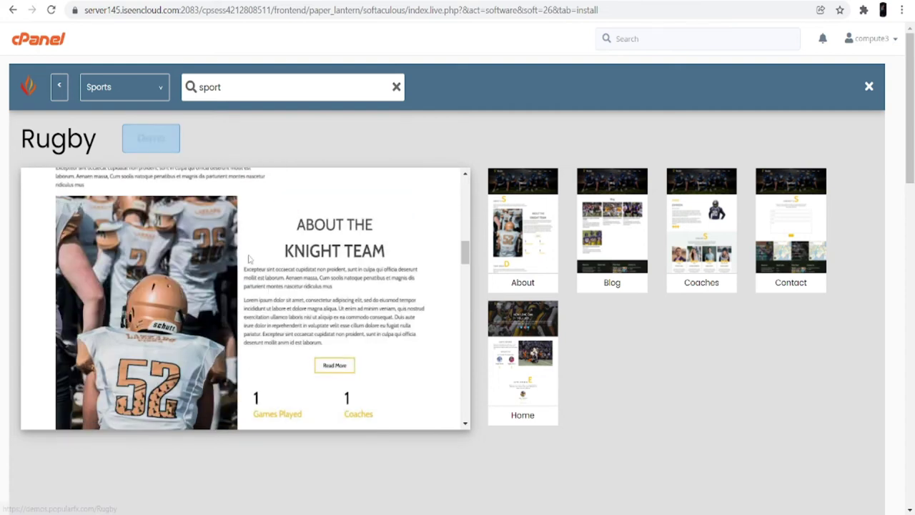
scroll(315, 324, "down", 10)
scroll(314, 324, "down", 5)
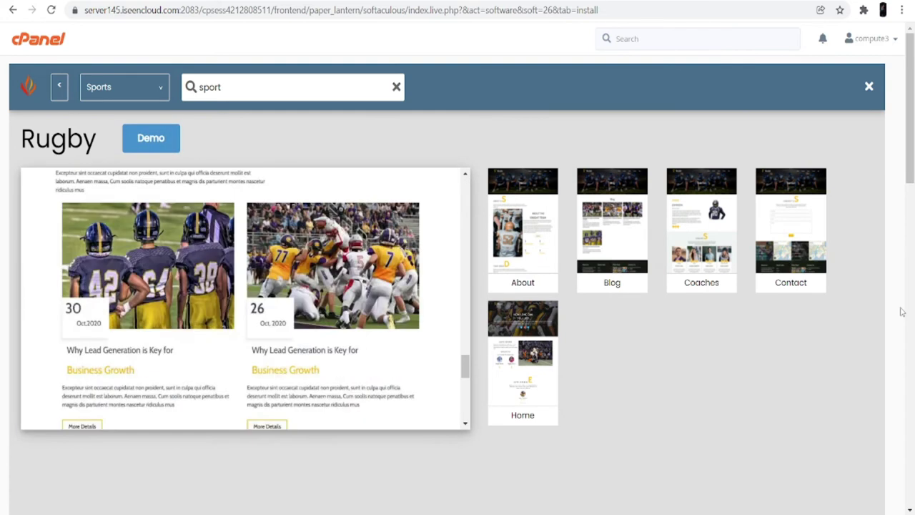
scroll(831, 322, "down", 10)
scroll(831, 326, "down", 2)
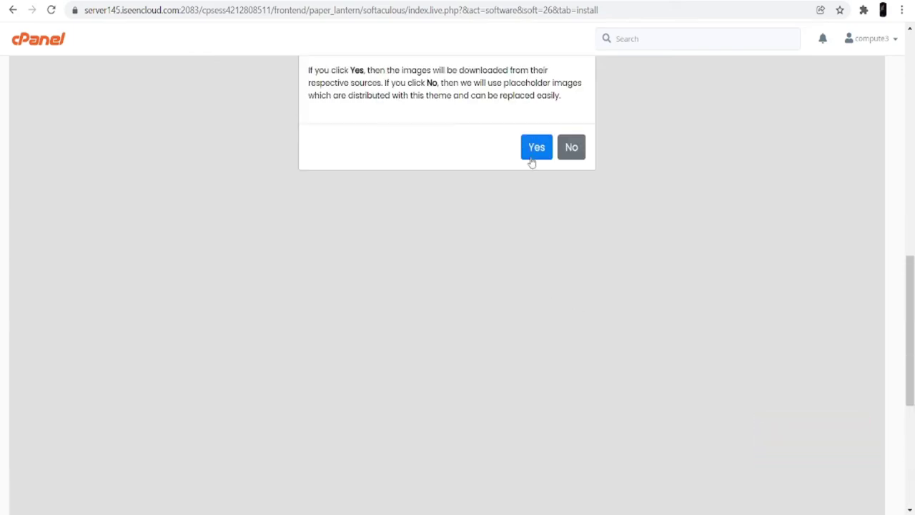
- Choose the Rugby theme with its original images downloaded and install WordPress
left_click(538, 147)
scroll(535, 214, "down", 4)
scroll(525, 235, "down", 1)
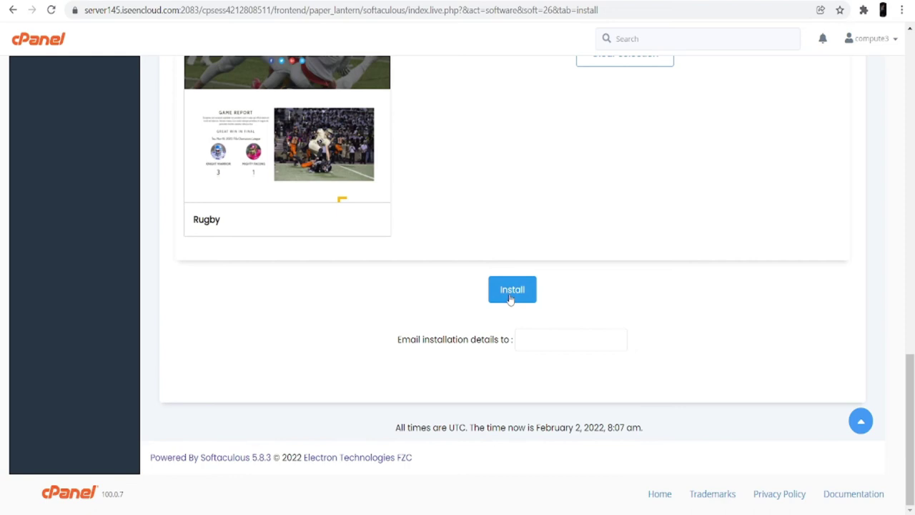
left_click(512, 291)
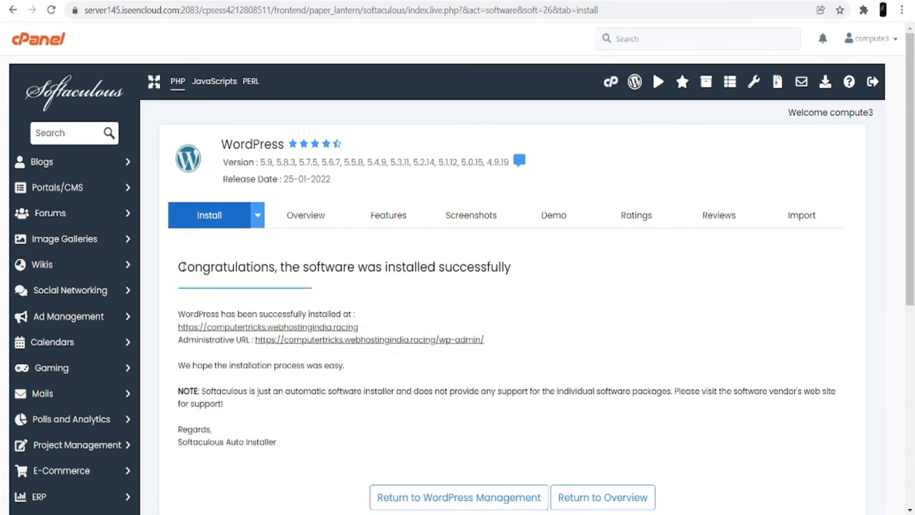
- Open the newly installed my sports site from the Softaculous success message's URL link
left_click_drag(179, 267, 516, 280)
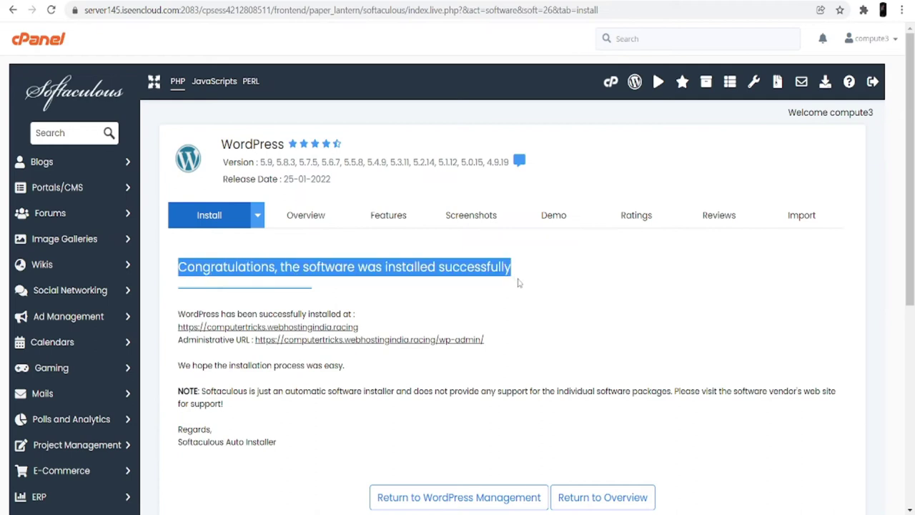
left_click(476, 308)
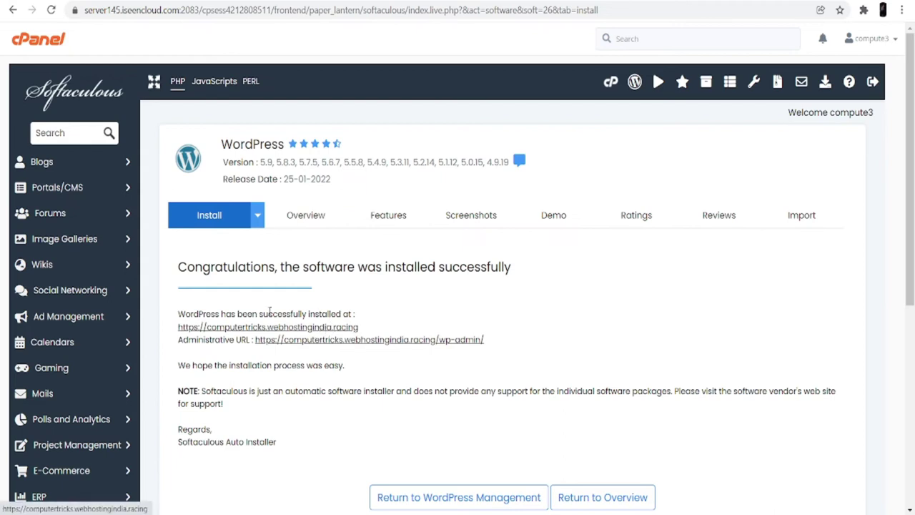
left_click(315, 329)
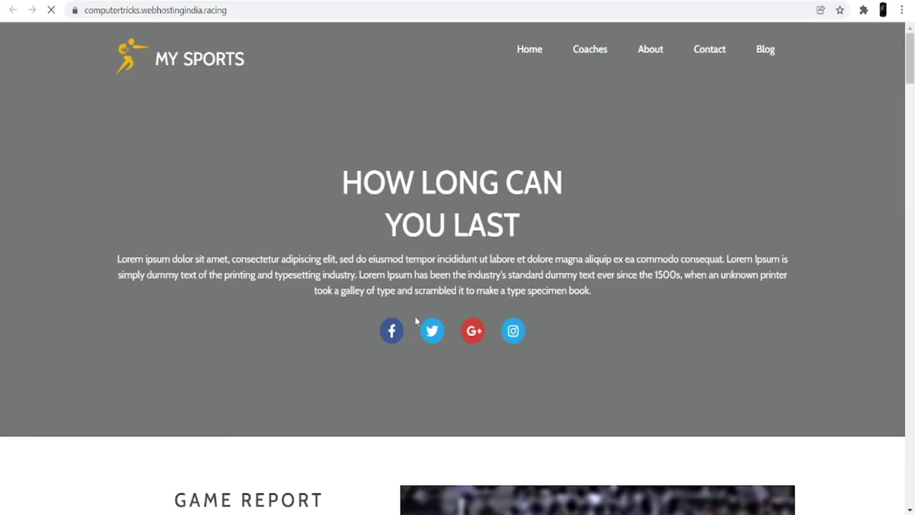
- Scroll through the live my sports homepage to view the Rugby theme design
scroll(444, 301, "down", 4)
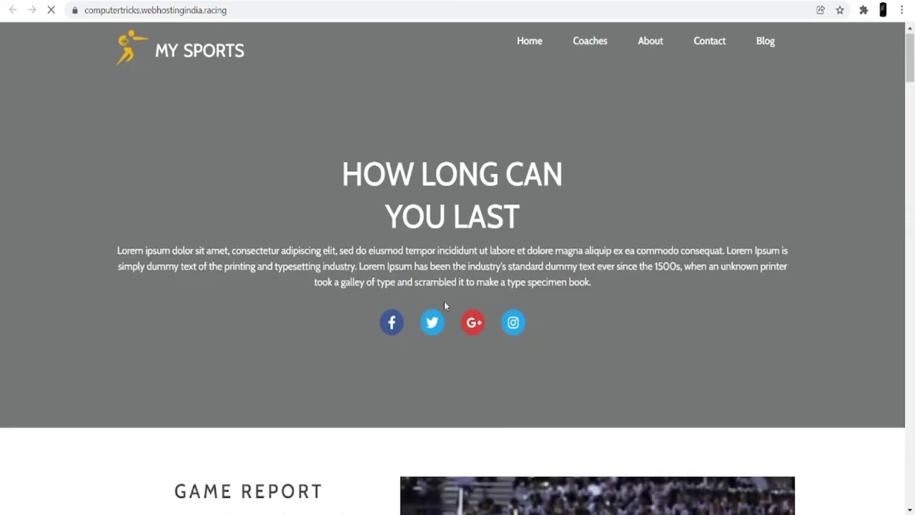
scroll(447, 307, "down", 20)
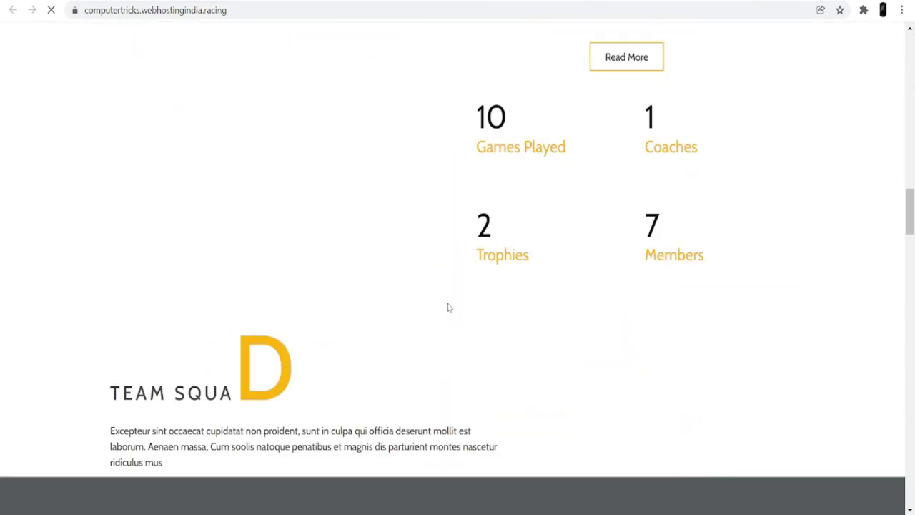
scroll(448, 307, "down", 17)
scroll(448, 307, "up", 5)
scroll(448, 308, "up", 10)
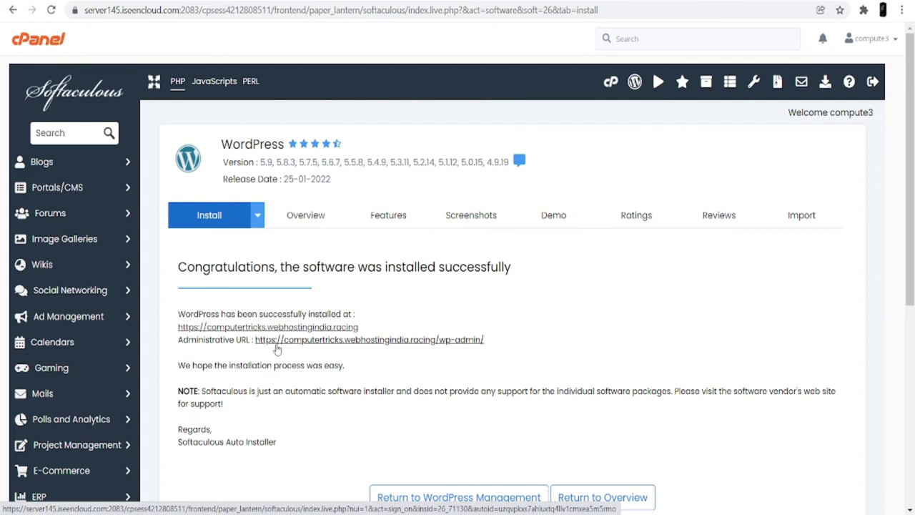
- Open the my sports WordPress admin dashboard through the Administrative URL link
left_click(280, 340)
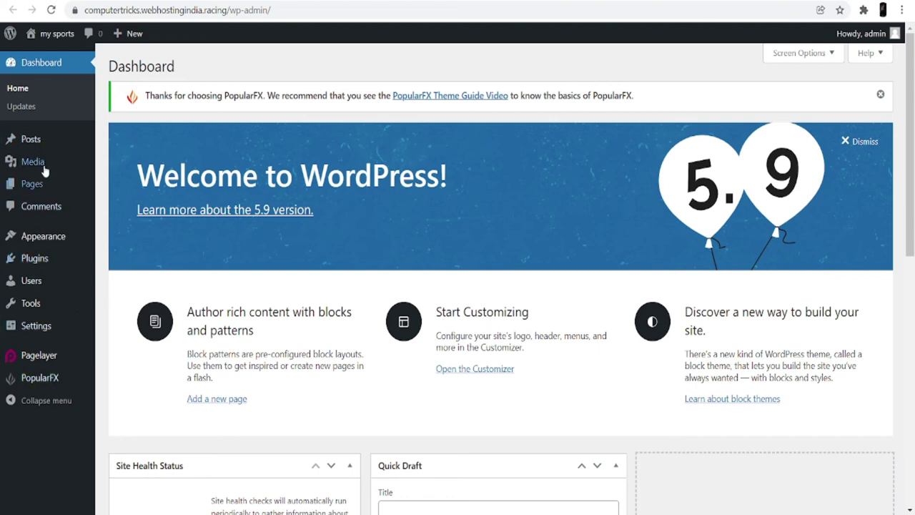
- Look over the dashboard sidebar menus: Posts, Media, Appearance, Plugins, Users and Tools
mouse_move(51, 148)
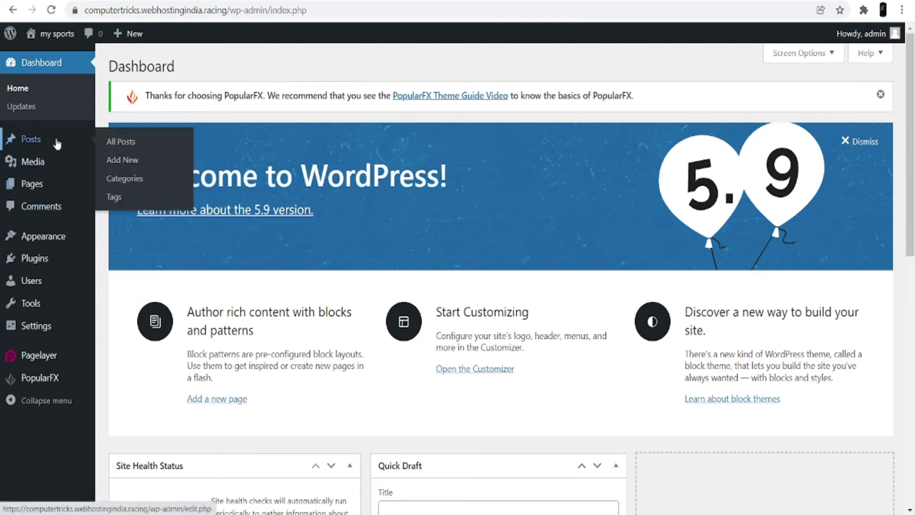
mouse_move(55, 168)
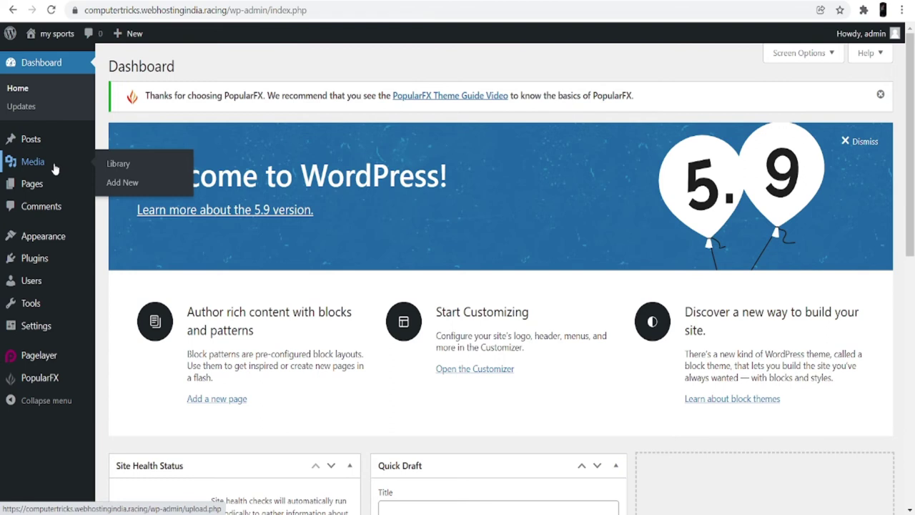
mouse_move(46, 192)
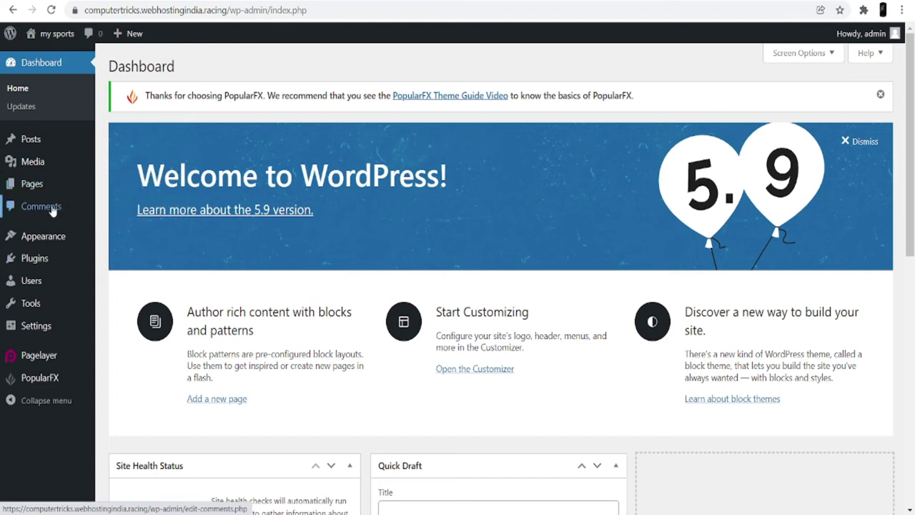
mouse_move(56, 232)
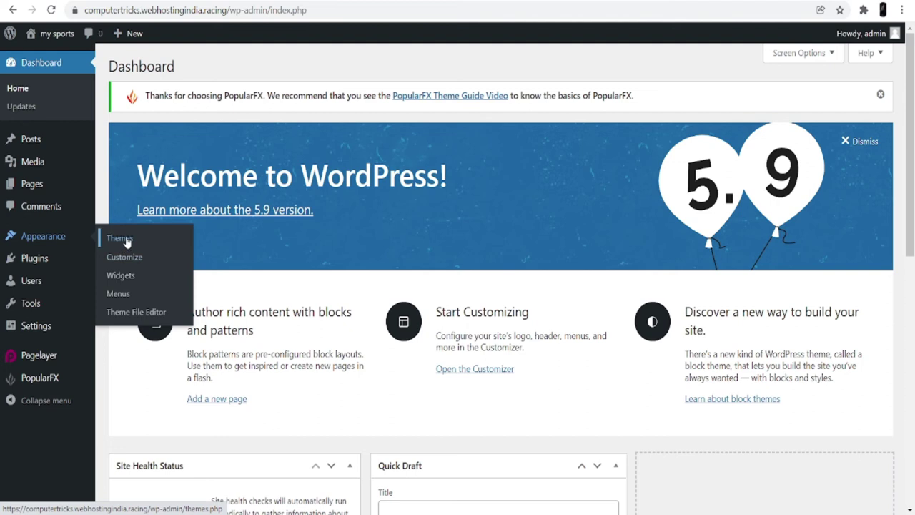
mouse_move(43, 264)
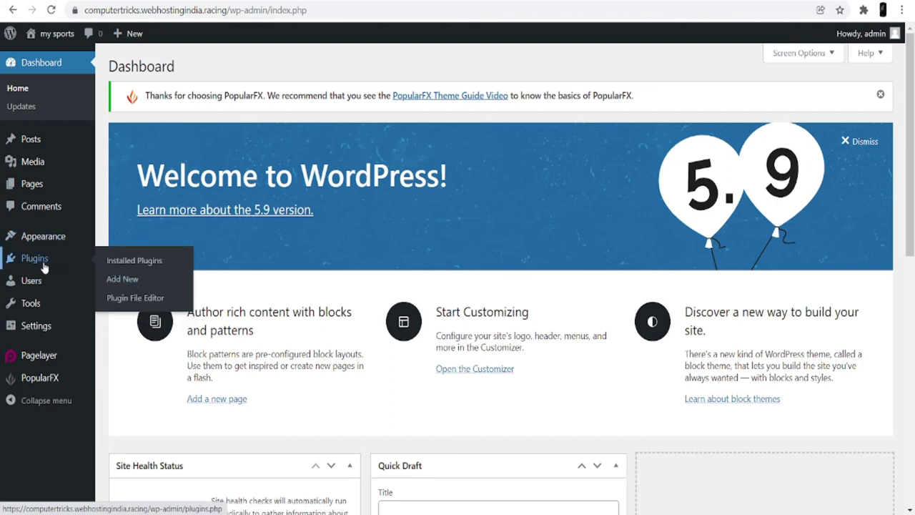
mouse_move(43, 286)
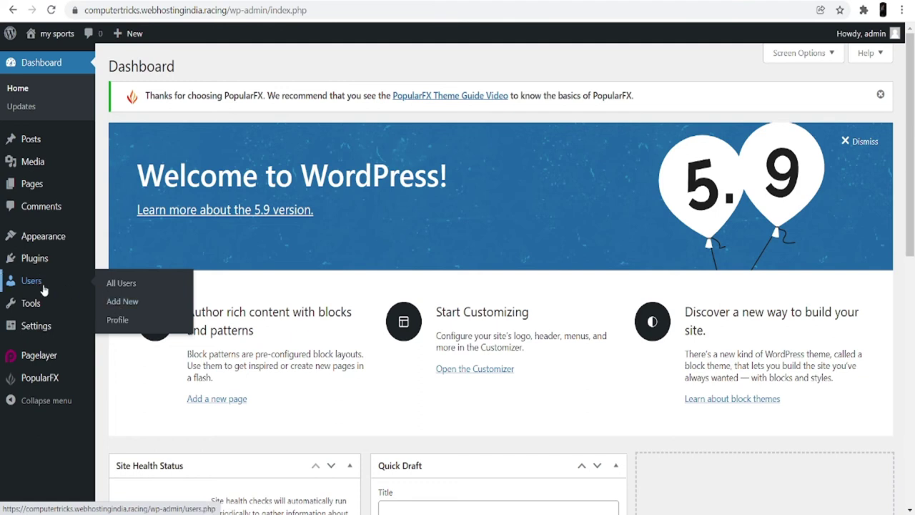
mouse_move(42, 306)
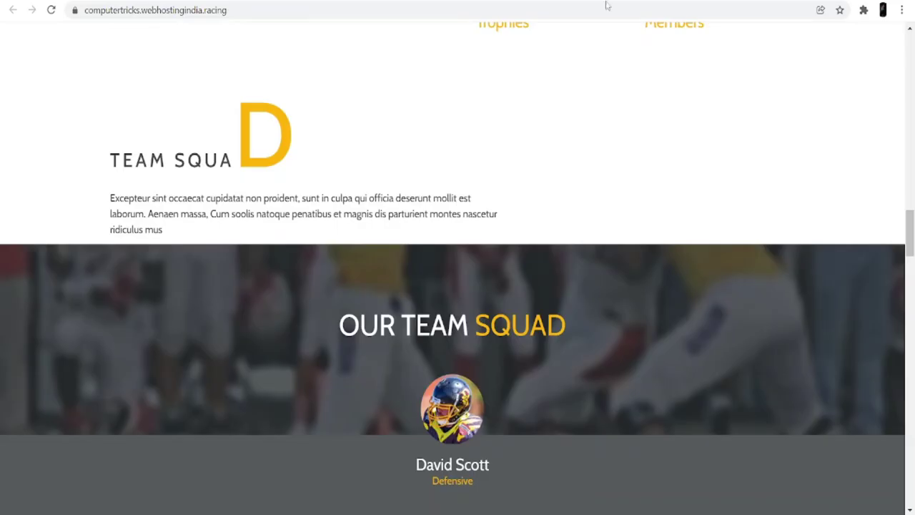
scroll(275, 228, "up", 20)
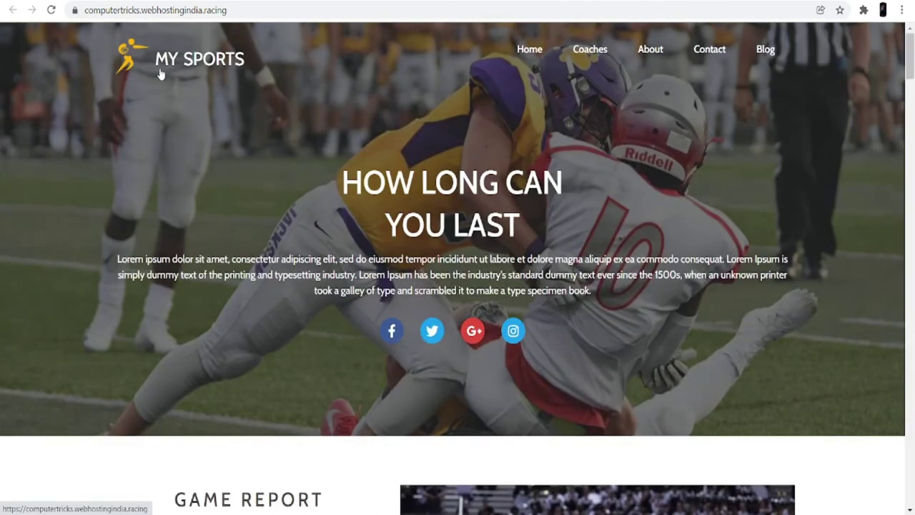
- Reload the homepage via the MY SPORTS logo and scroll through its sections
left_click(161, 73)
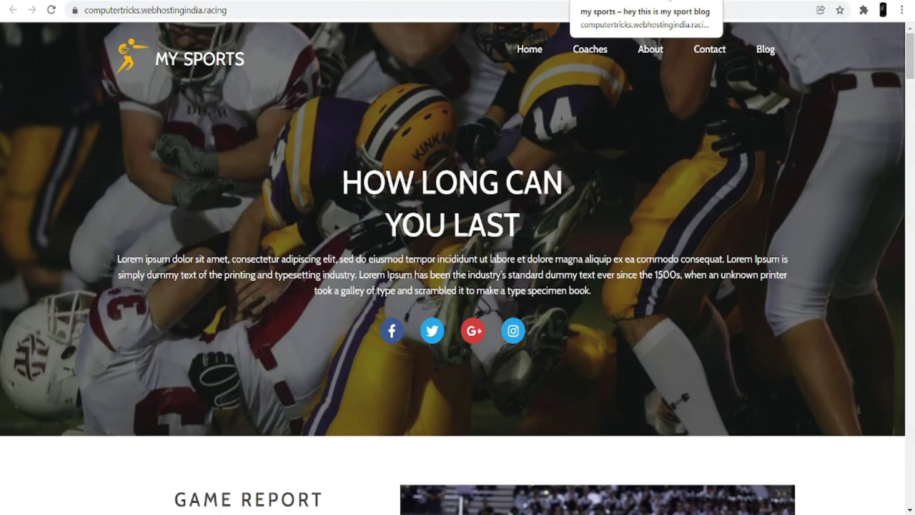
scroll(563, 316, "down", 10)
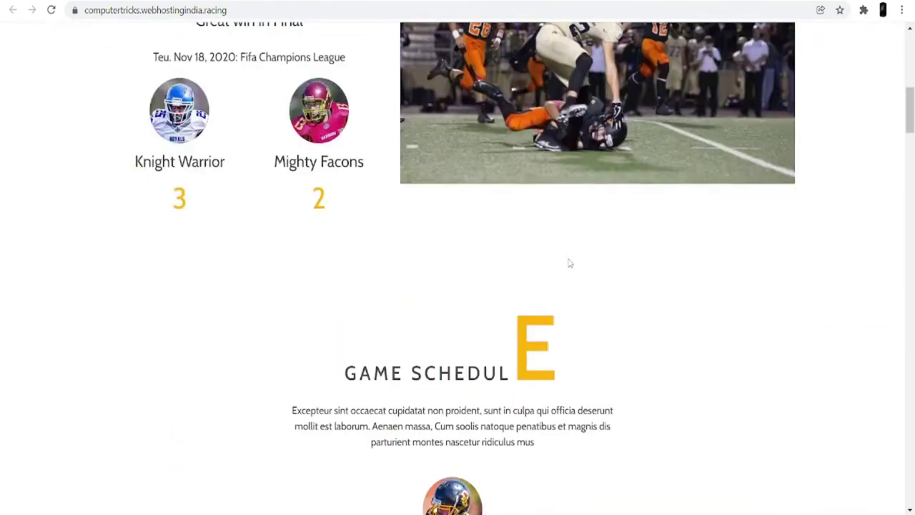
scroll(570, 263, "down", 10)
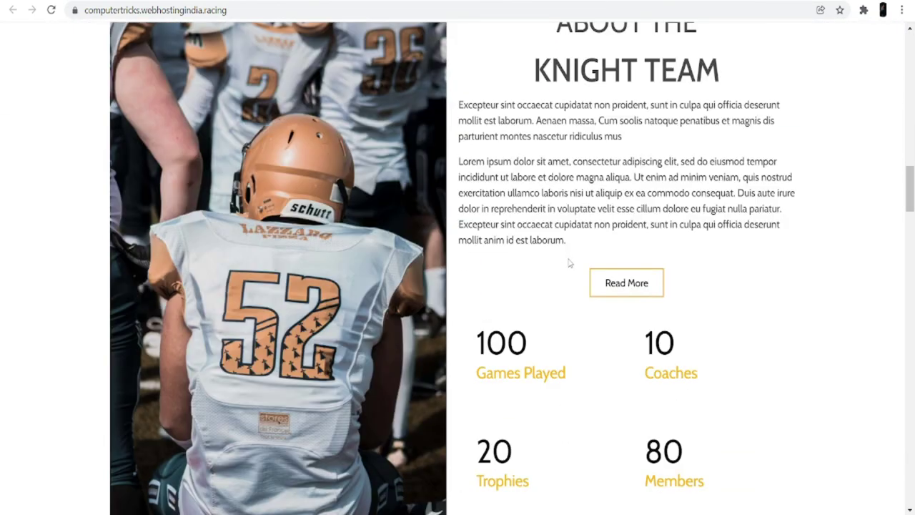
scroll(569, 263, "down", 5)
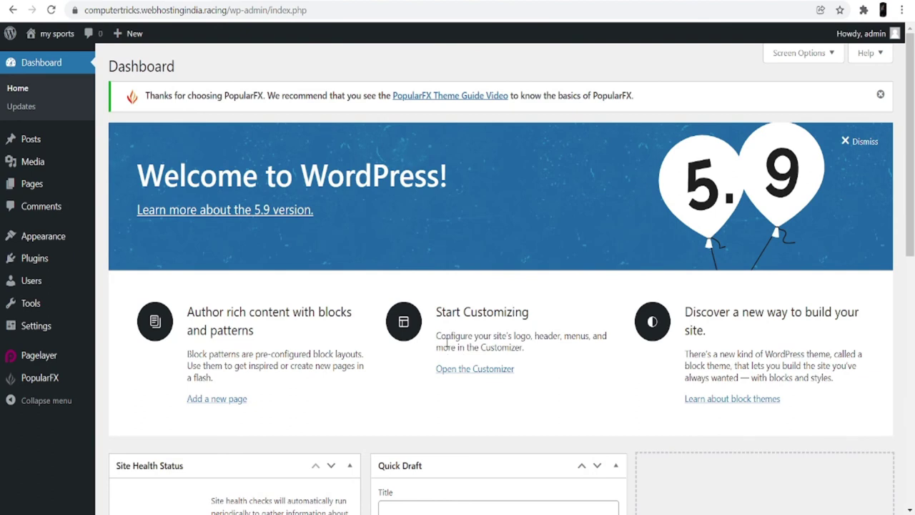
- Open the Header template in Pagelayer from the Customizer's Header, Footer, Templates, Pages section
left_click(483, 369)
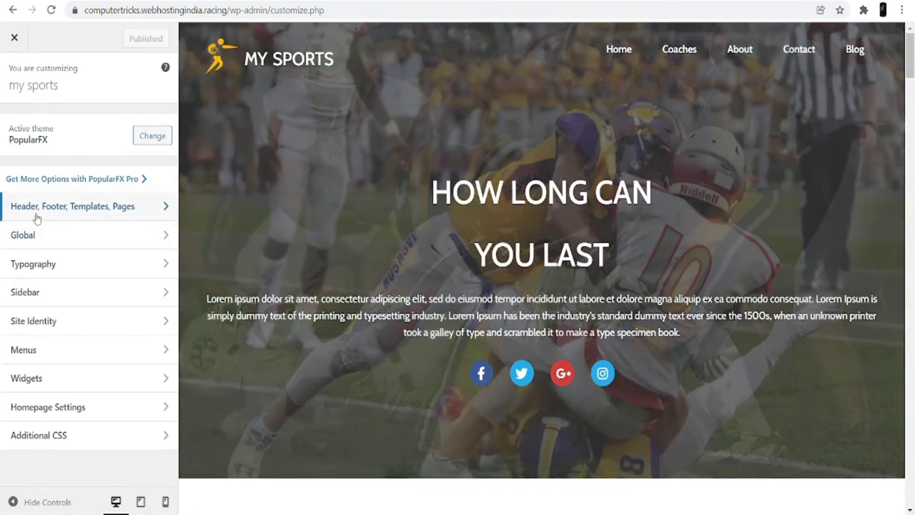
left_click(134, 211)
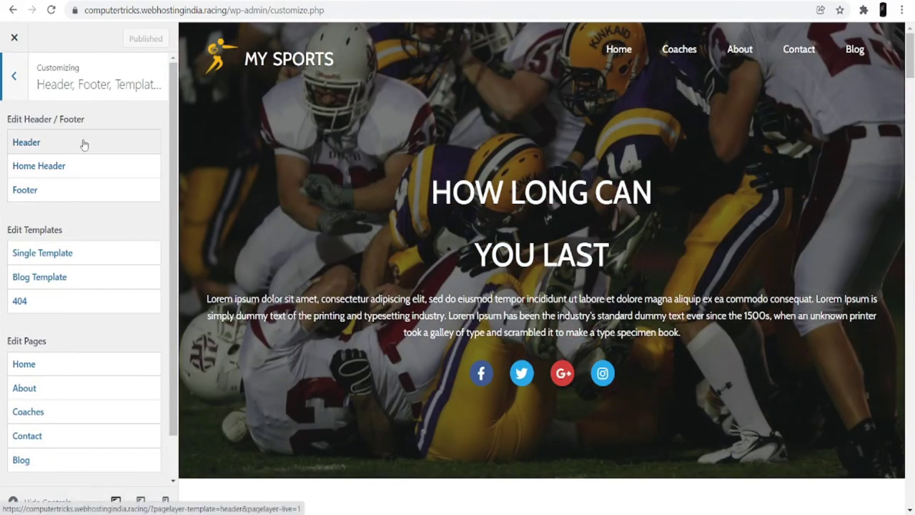
left_click(84, 144)
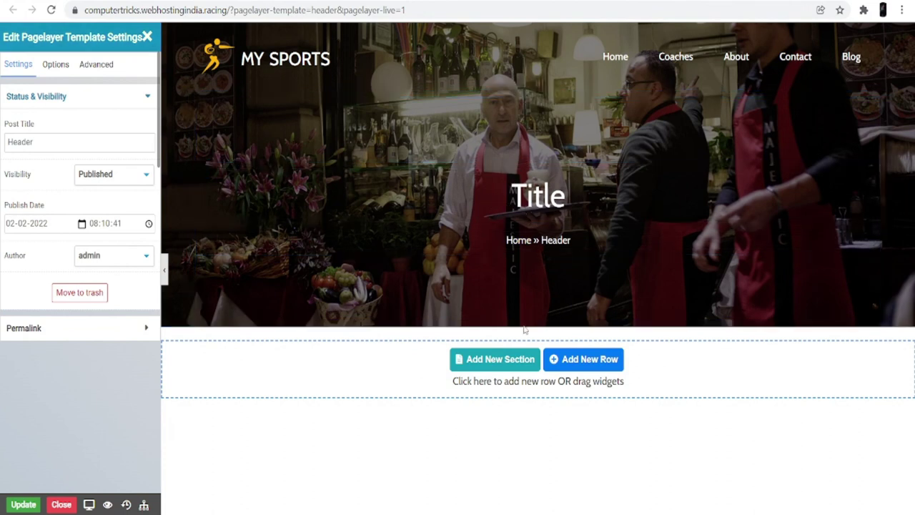
- Open the Single Template in Pagelayer from the Customizer and scroll through its layout
left_click(429, 1)
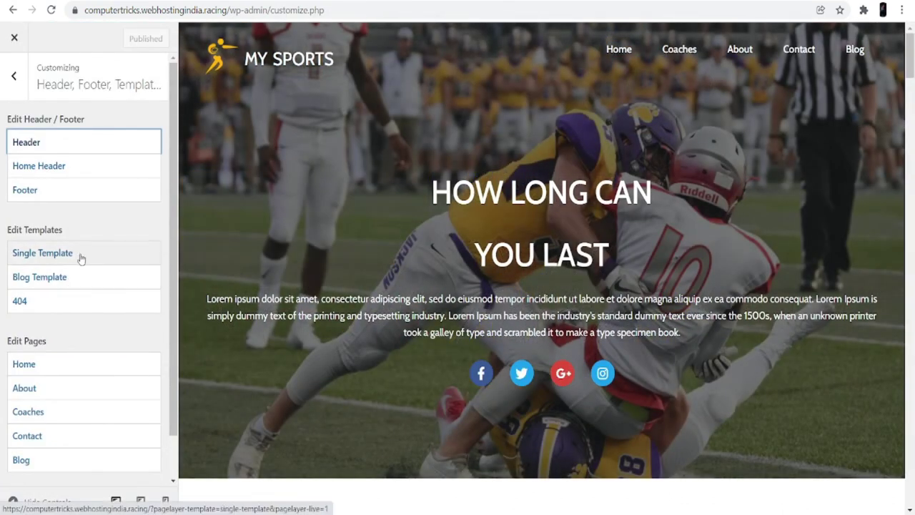
left_click(81, 258)
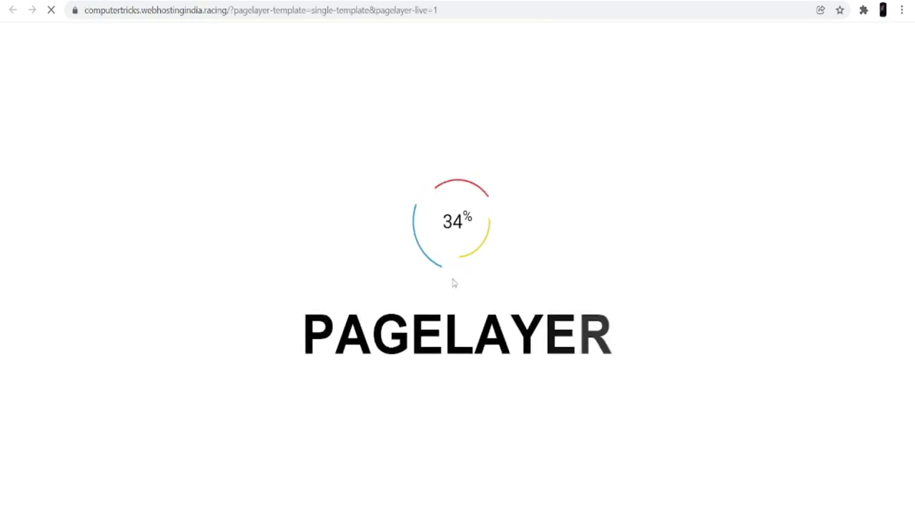
scroll(496, 269, "down", 10)
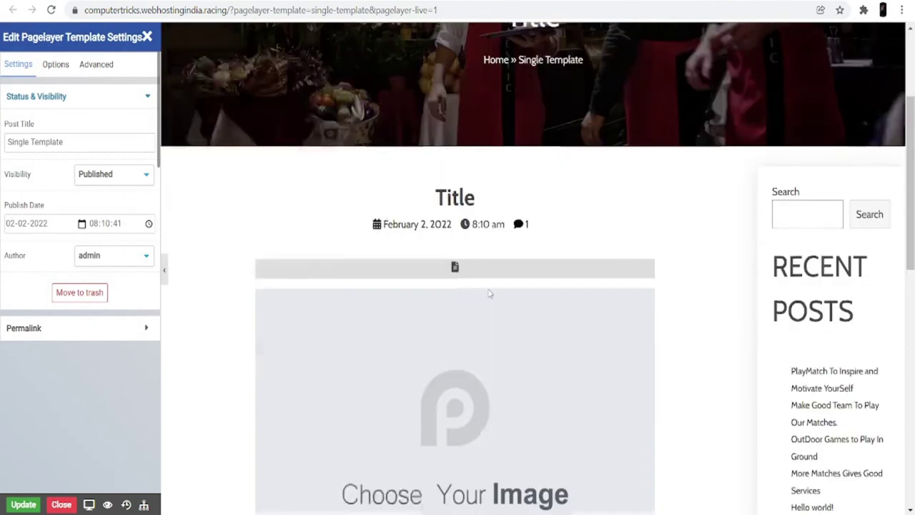
scroll(486, 294, "up", 10)
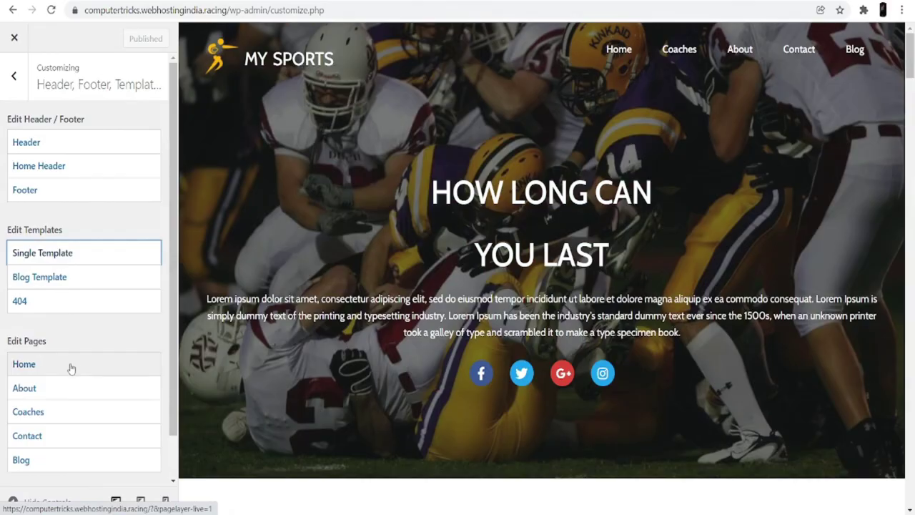
- Open the Home page in the Pagelayer live editor and scroll through its content
left_click(70, 368)
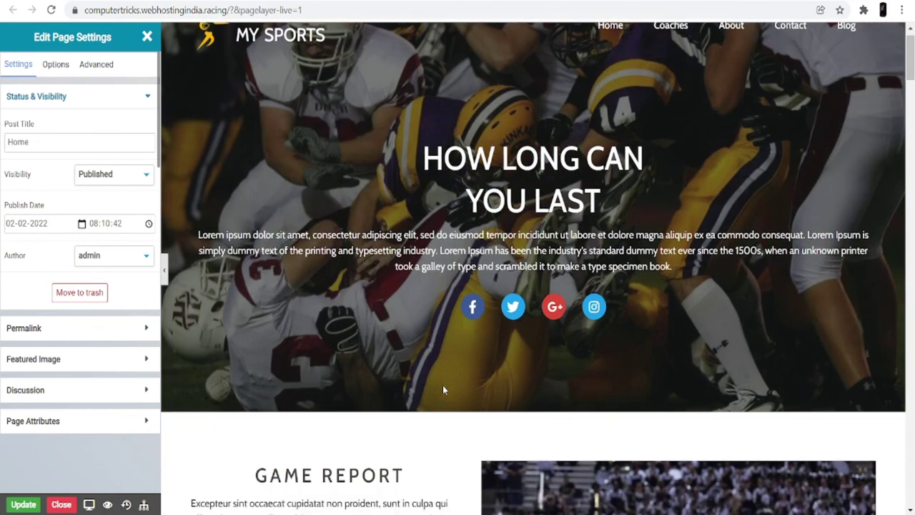
scroll(443, 389, "down", 15)
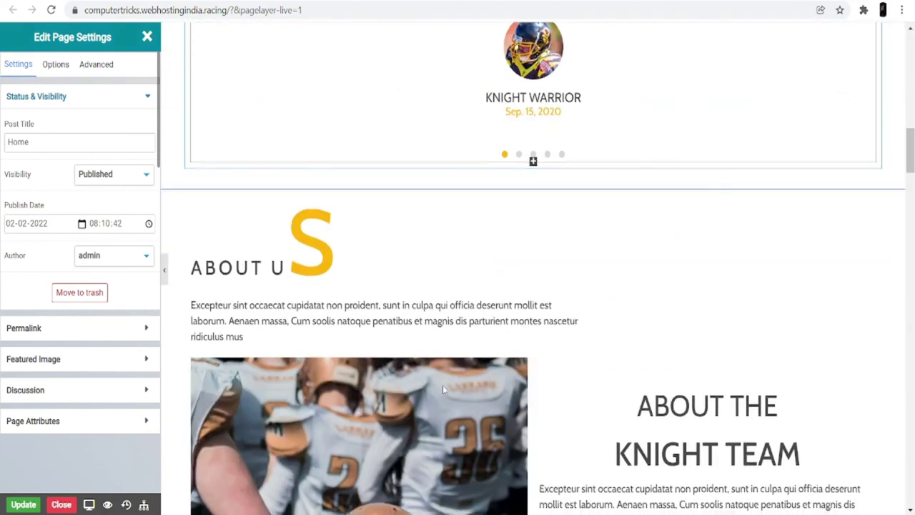
scroll(442, 389, "down", 8)
scroll(441, 386, "up", 14)
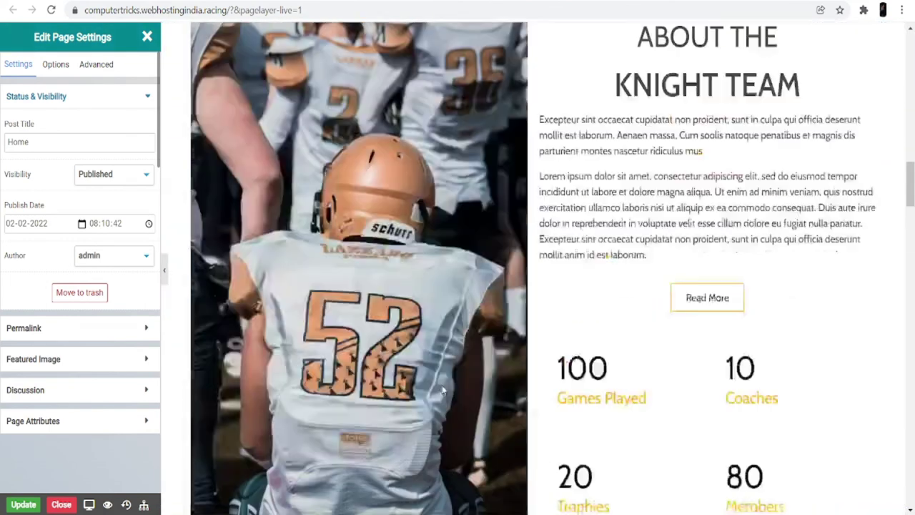
scroll(441, 391, "up", 12)
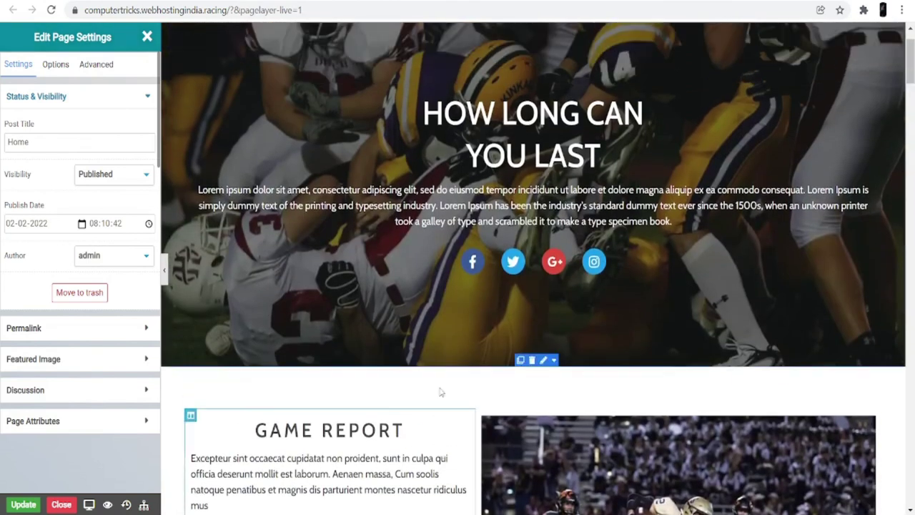
scroll(439, 391, "down", 5)
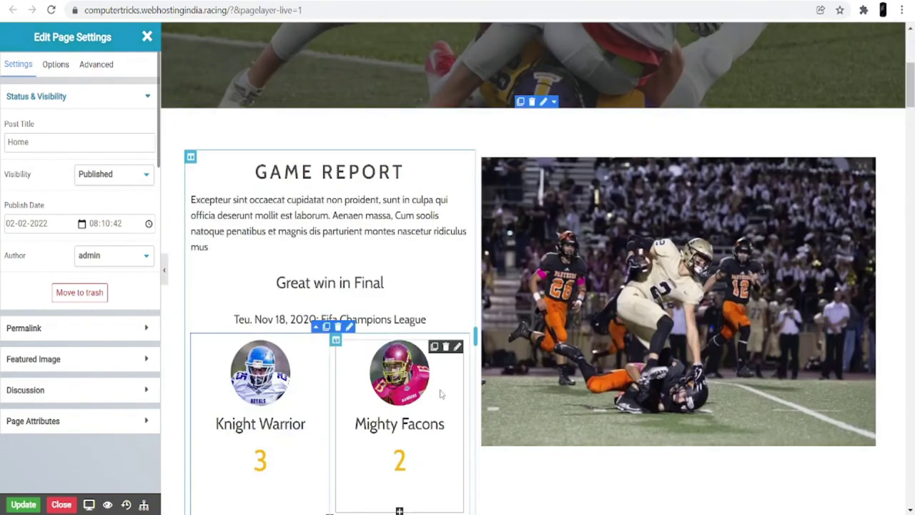